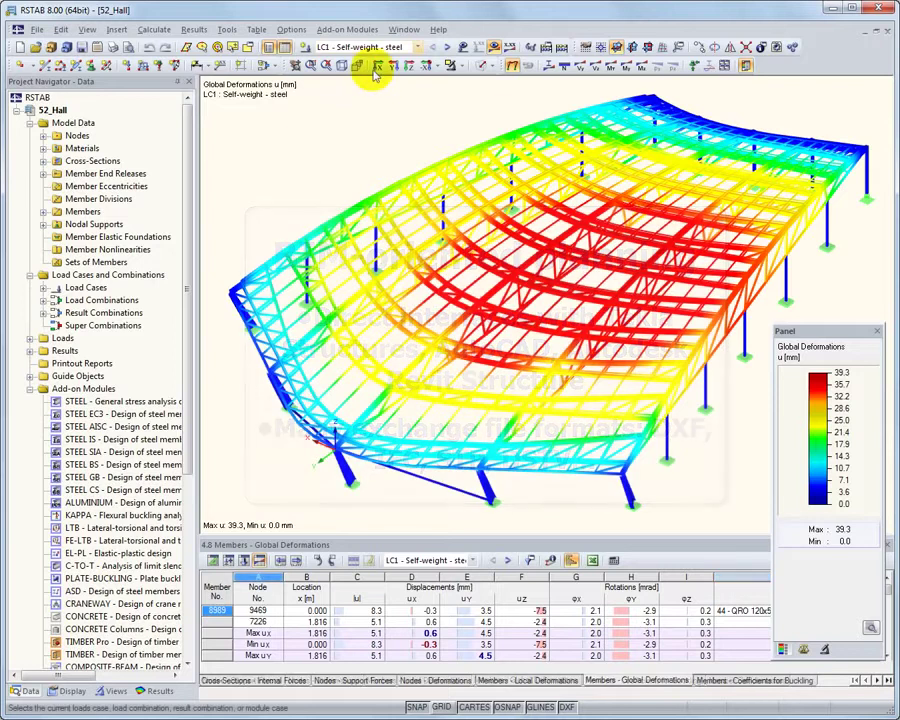
Step: Close the 52_Hall model so RSTAB has no model open
{"action": "left_click", "coordinate": [365, 30]}
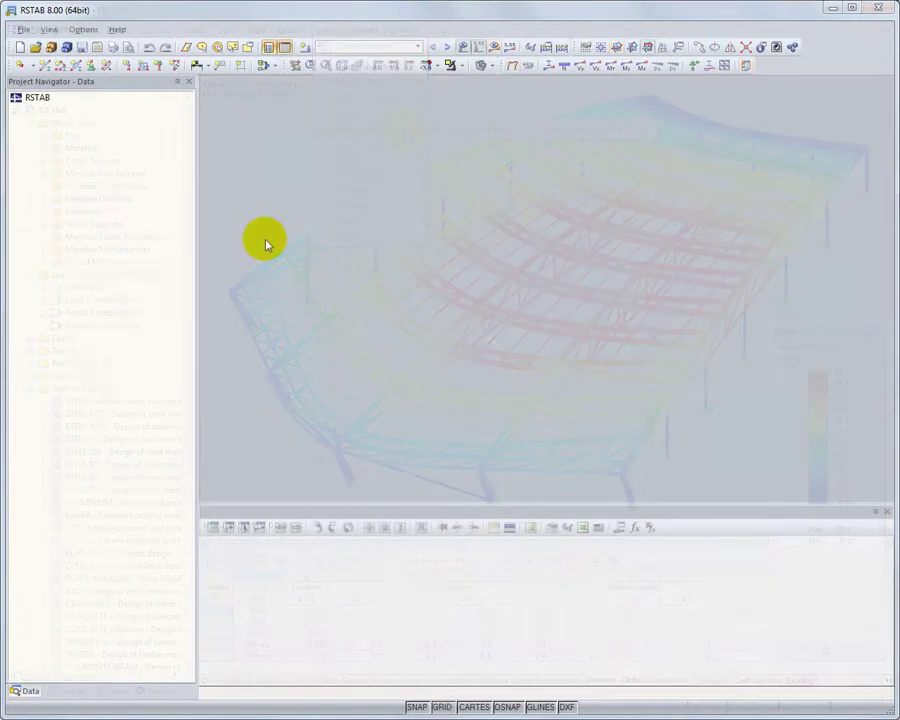
Step: Create new model 'Frame' to EN 1990 with CEN annex and automatic load combinations
{"action": "left_click", "coordinate": [19, 48]}
{"action": "type", "text": "Frame"}
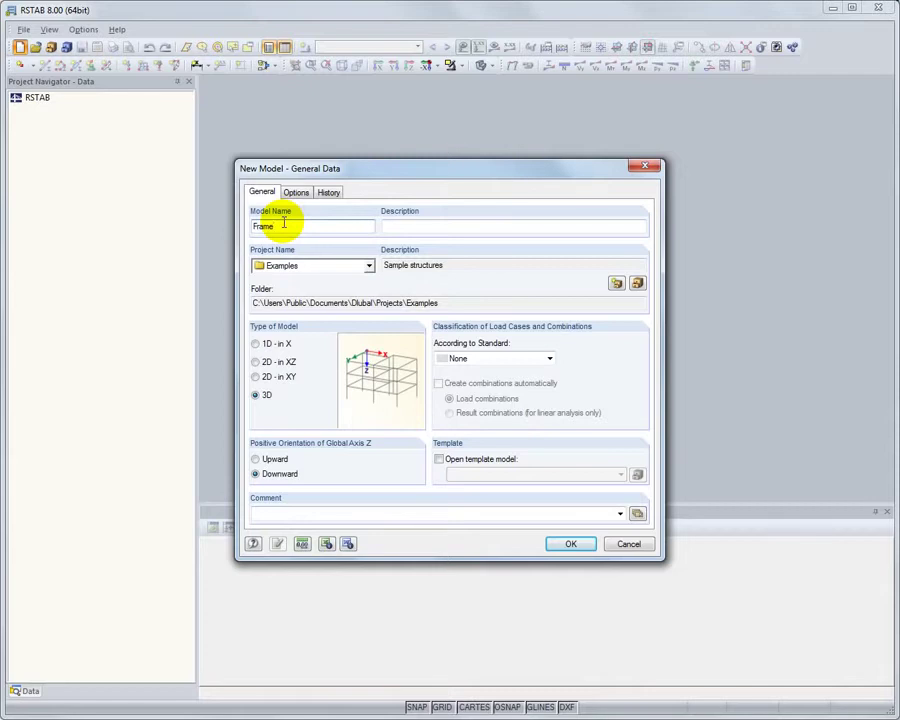
{"action": "left_click", "coordinate": [550, 359]}
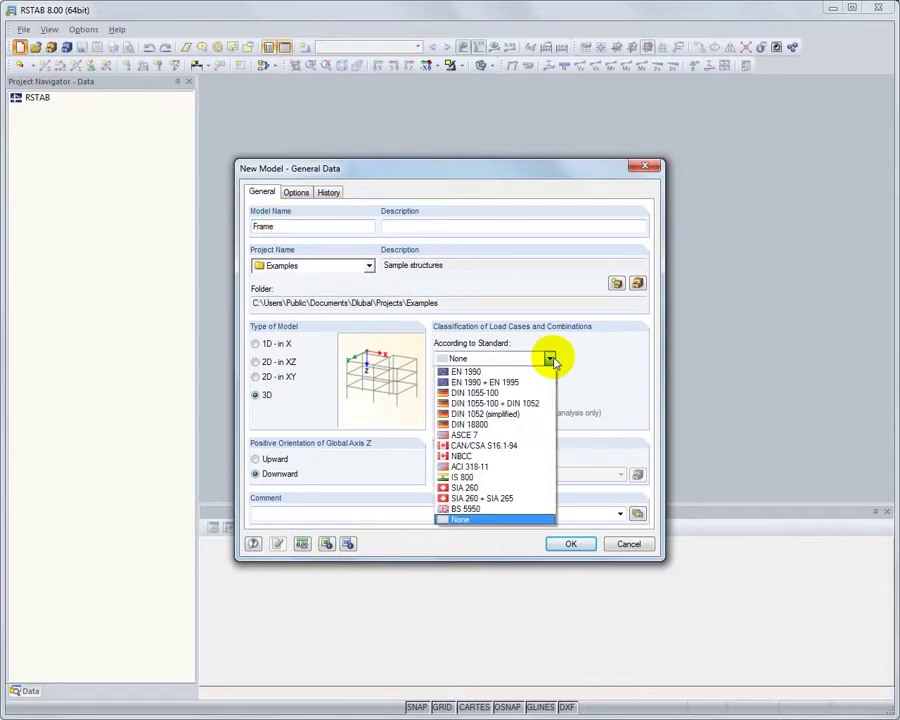
{"action": "left_click", "coordinate": [549, 371]}
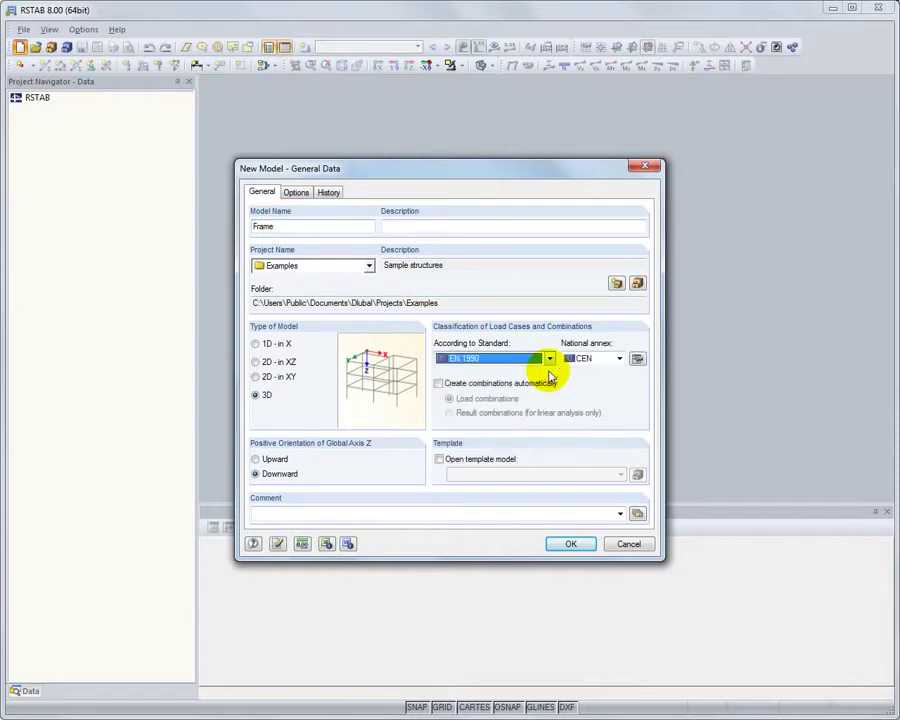
{"action": "left_click", "coordinate": [620, 359]}
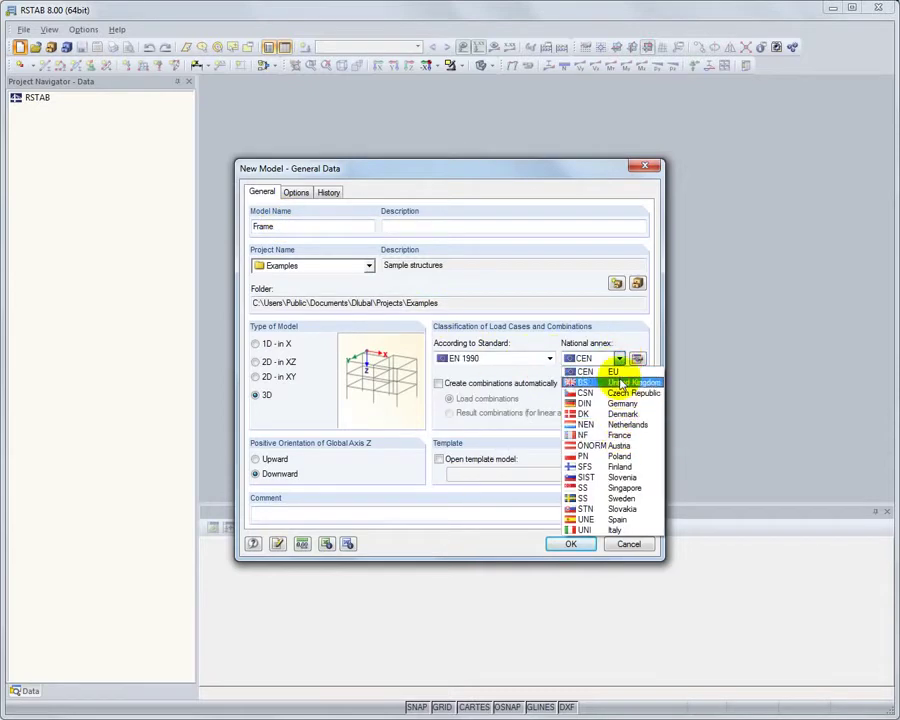
{"action": "left_click", "coordinate": [618, 373]}
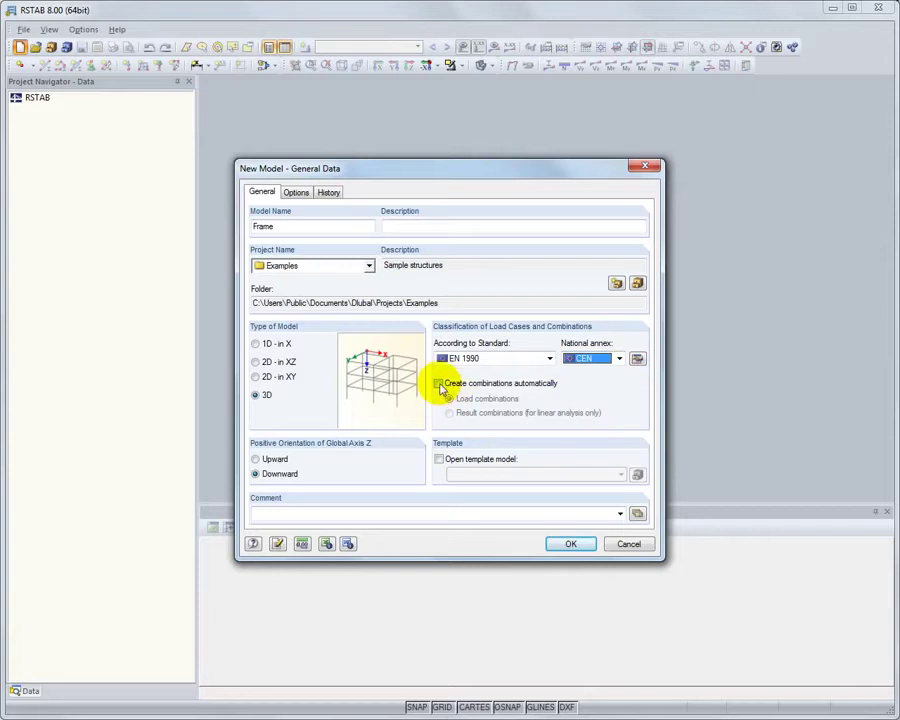
{"action": "left_click", "coordinate": [440, 384]}
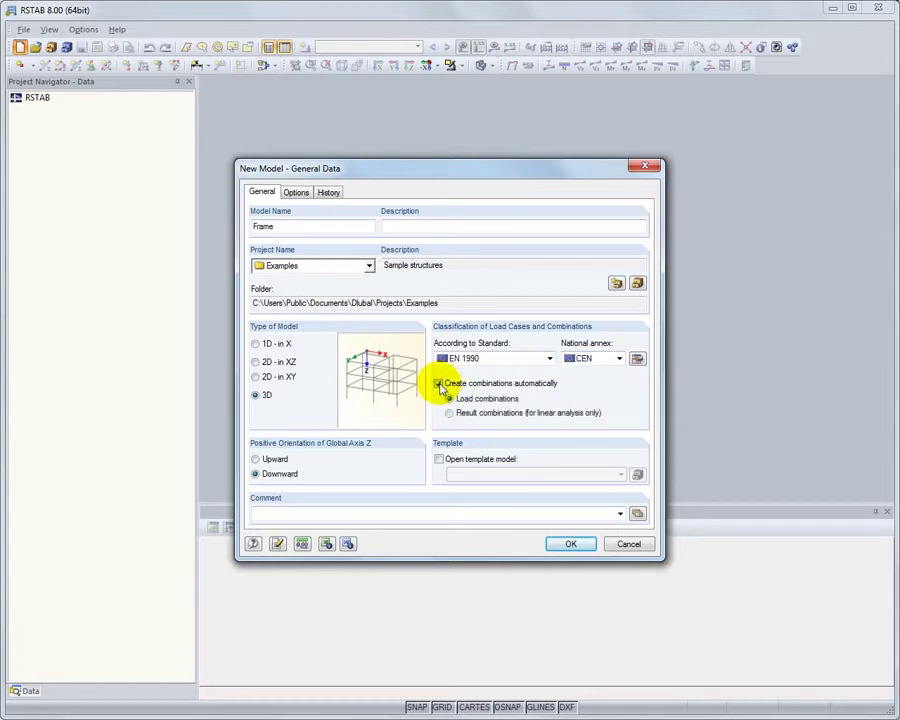
{"action": "left_click", "coordinate": [586, 547]}
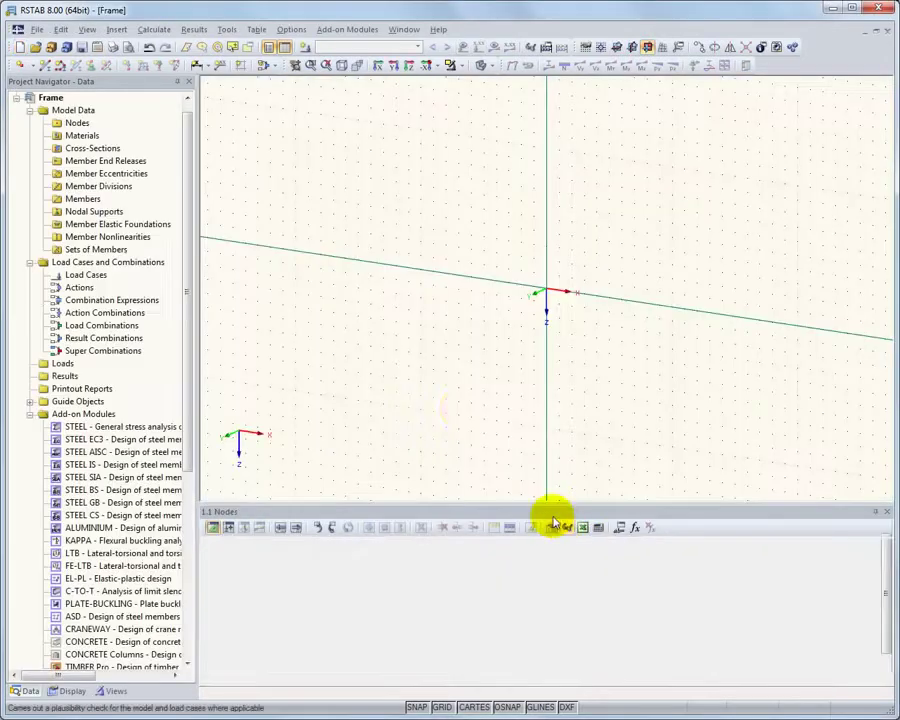
Step: Generate a 3×2-bay, three-storey 3D frame with all members HE A 220
{"action": "left_click", "coordinate": [227, 29]}
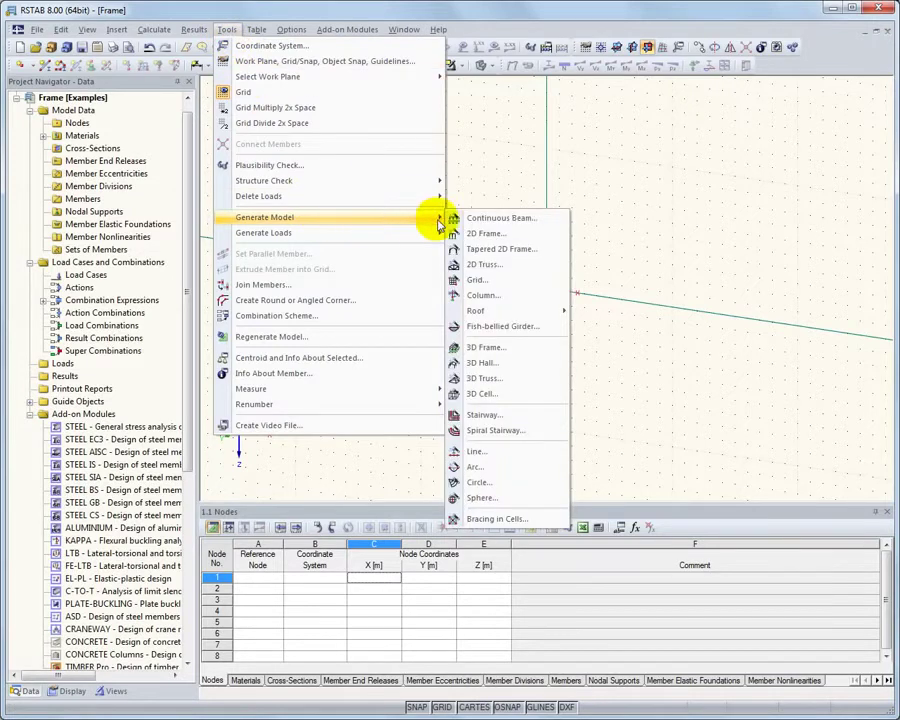
{"action": "mouse_move", "coordinate": [265, 217]}
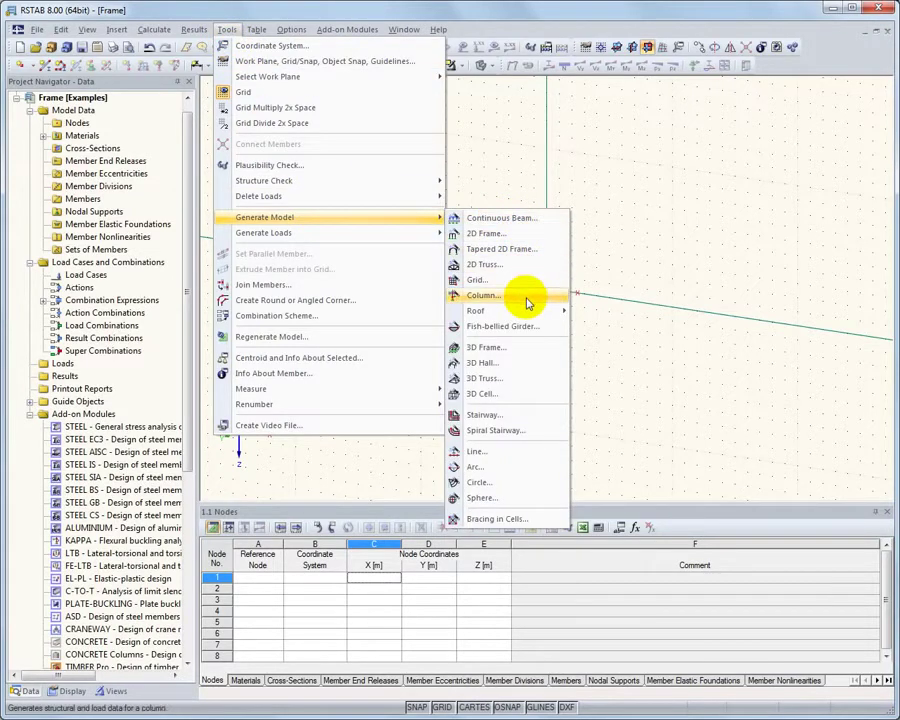
{"action": "left_click", "coordinate": [531, 350]}
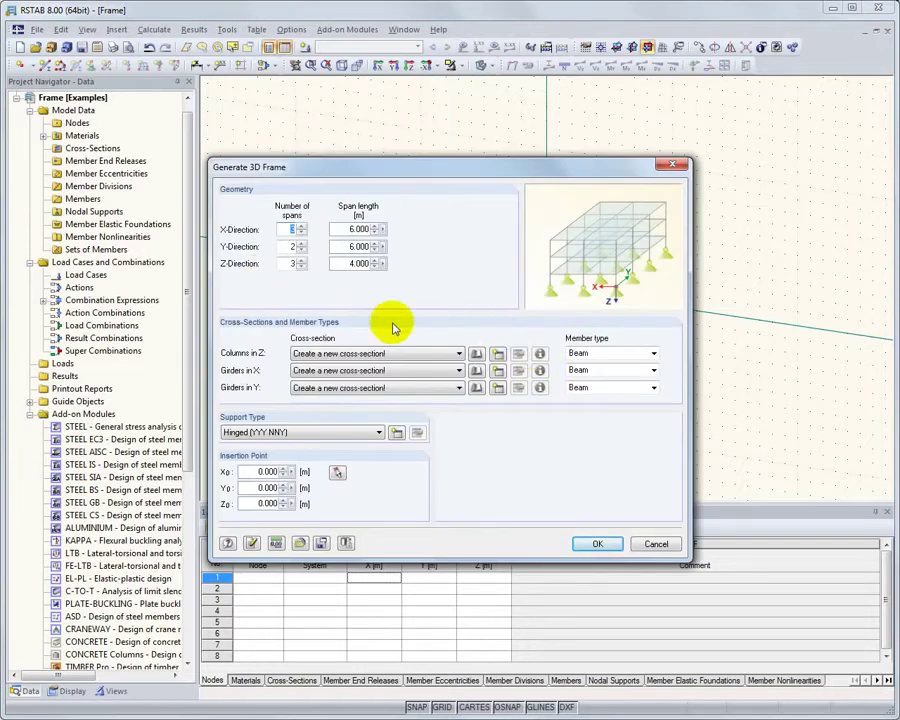
{"action": "left_click", "coordinate": [478, 355]}
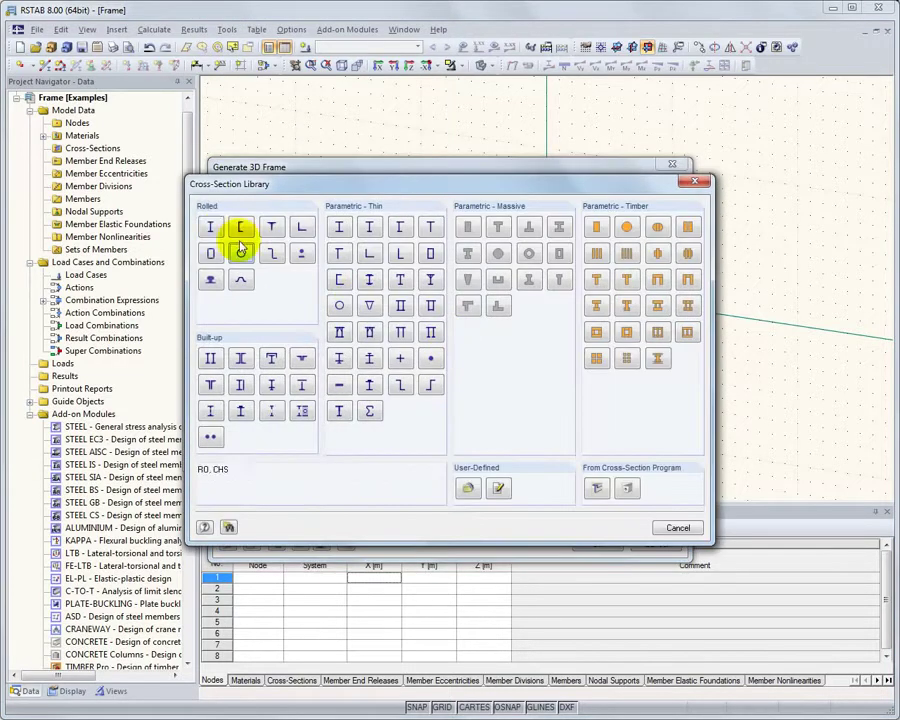
{"action": "left_click", "coordinate": [214, 229]}
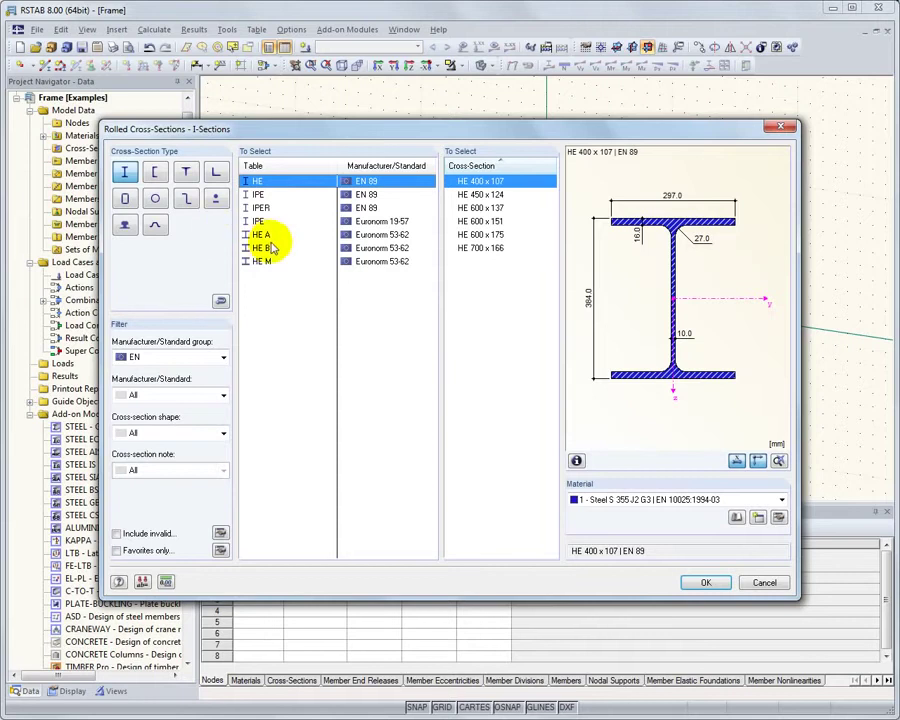
{"action": "left_click", "coordinate": [265, 234]}
{"action": "left_click", "coordinate": [455, 261]}
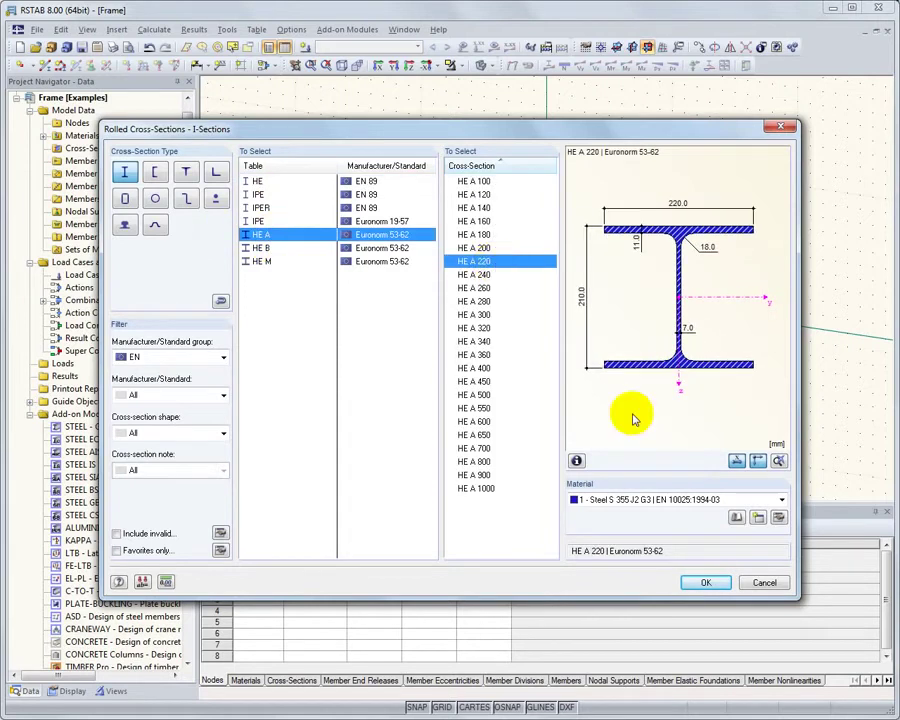
{"action": "left_click", "coordinate": [705, 582]}
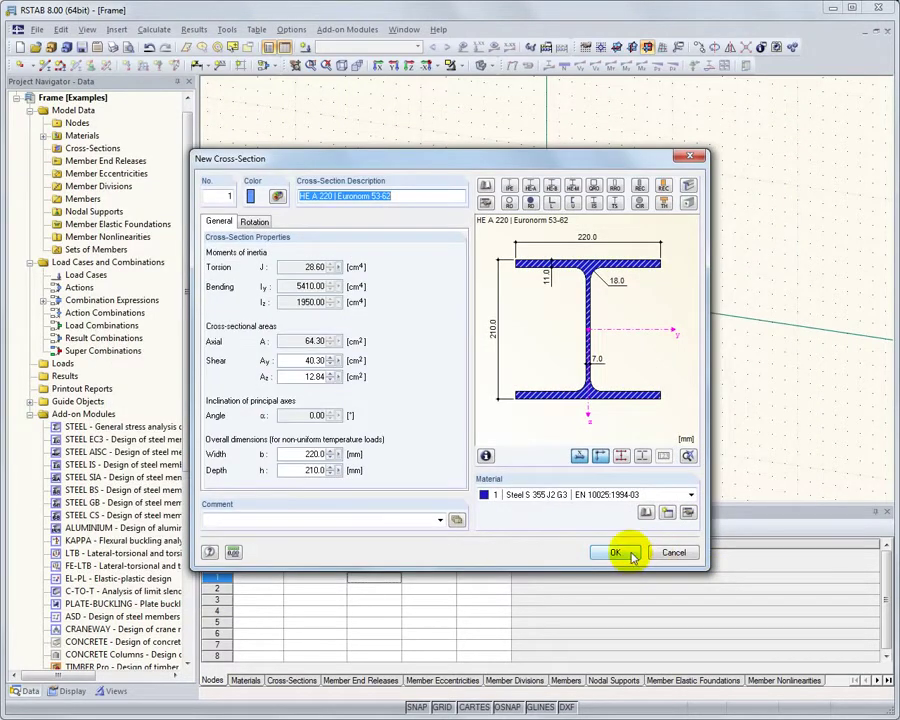
{"action": "left_click", "coordinate": [632, 556]}
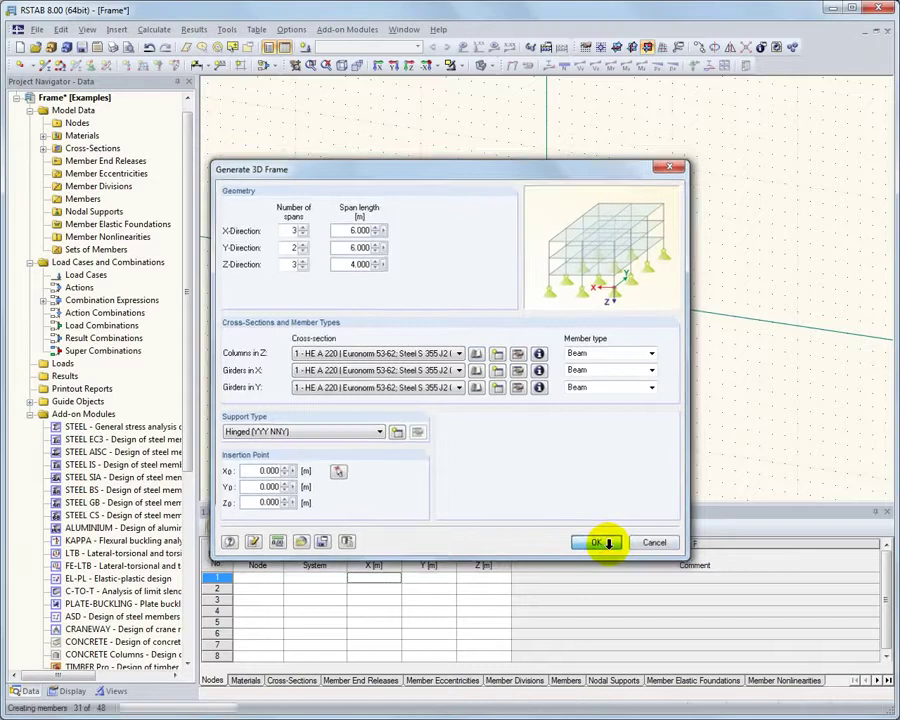
{"action": "left_click", "coordinate": [608, 546]}
Step: Copy the front-left first-floor beam five times at dx = 1 m spacing
{"action": "scroll", "coordinate": [500, 293], "scroll_direction": "up", "scroll_amount": 2}
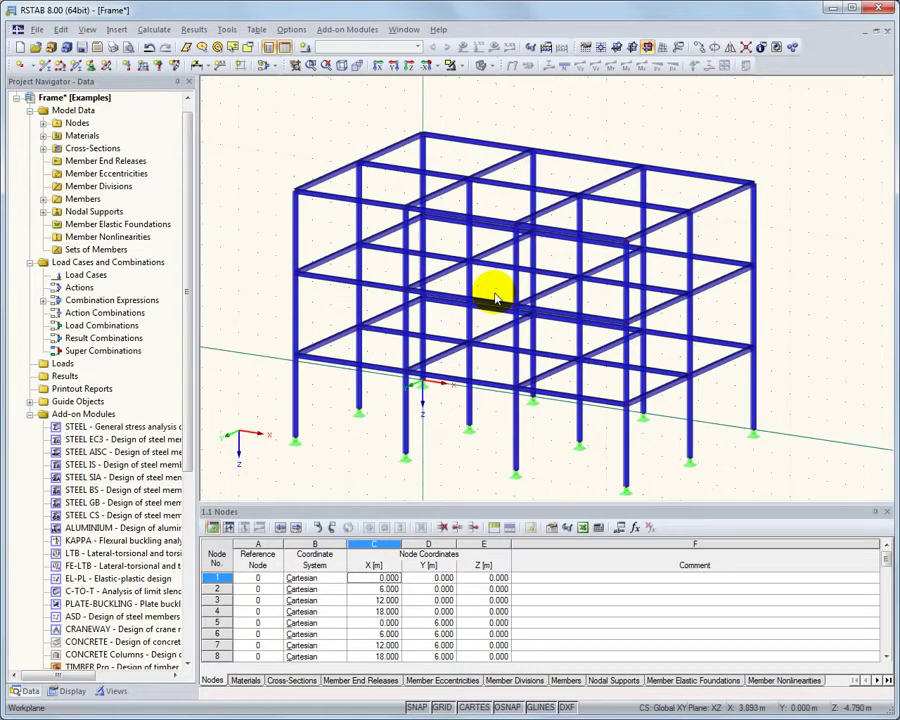
{"action": "left_click", "coordinate": [322, 343]}
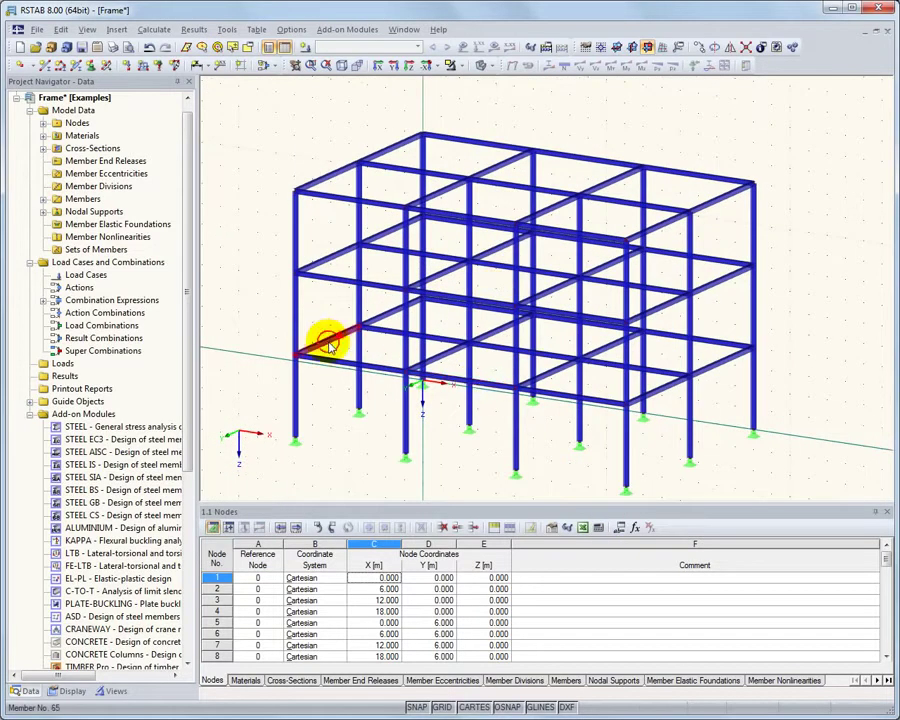
{"action": "left_click", "coordinate": [700, 47]}
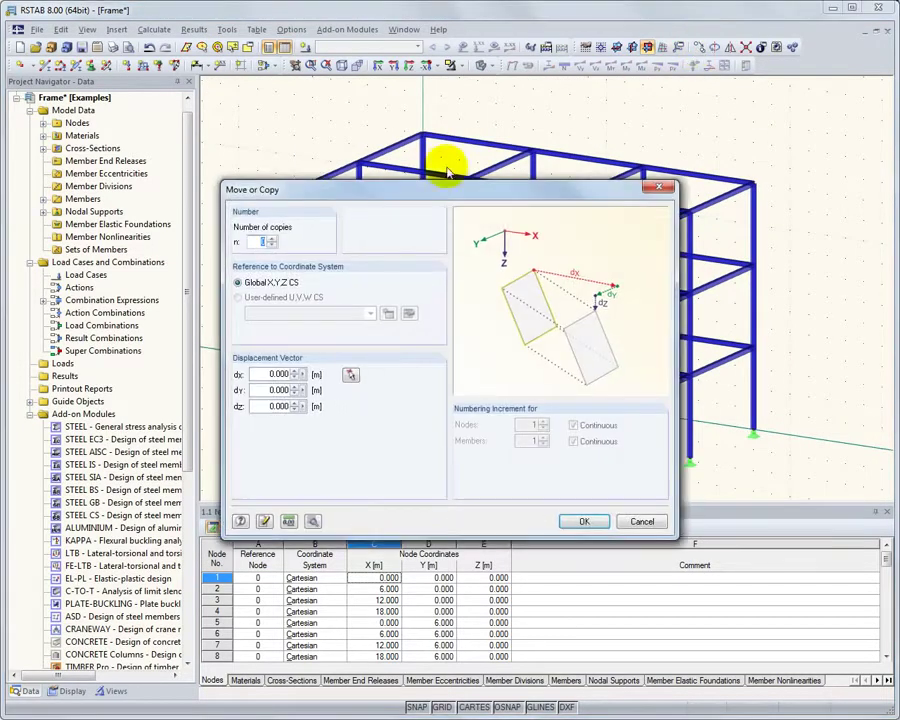
{"action": "type", "text": "5"}
{"action": "double_click", "coordinate": [278, 374]}
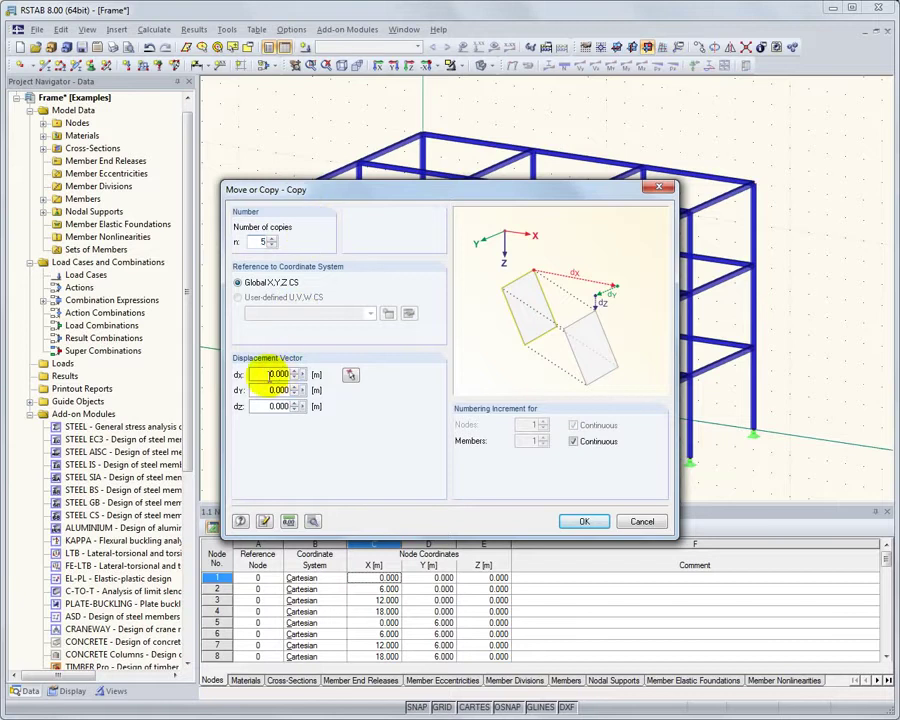
{"action": "type", "text": "1"}
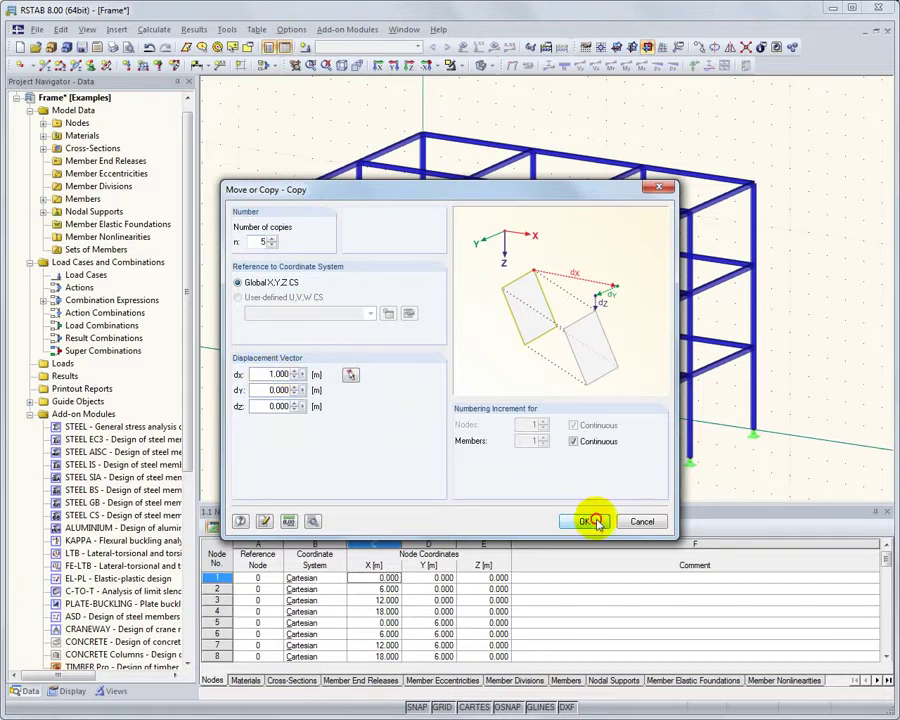
{"action": "left_click", "coordinate": [584, 521]}
{"action": "scroll", "coordinate": [358, 333], "scroll_direction": "up", "scroll_amount": 2}
{"action": "scroll", "coordinate": [353, 337], "scroll_direction": "up", "scroll_amount": 2}
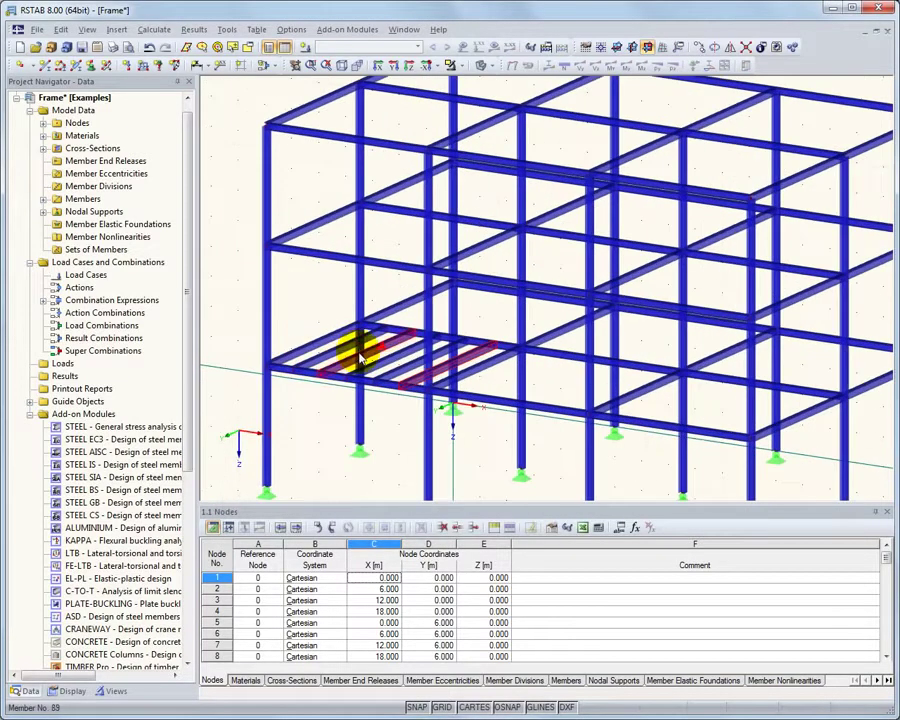
{"action": "left_click", "coordinate": [227, 30]}
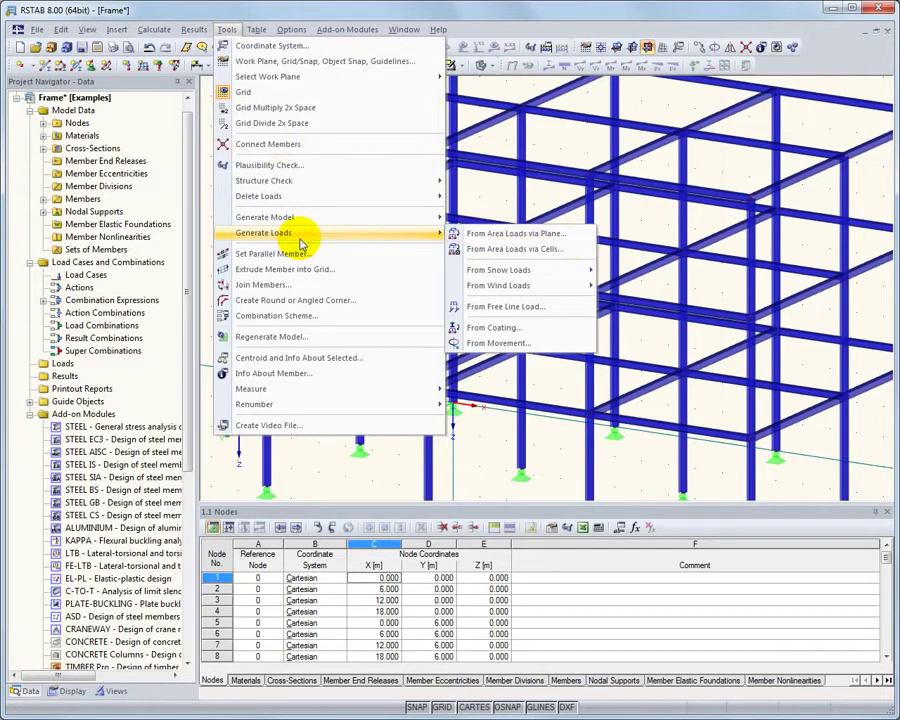
{"action": "mouse_move", "coordinate": [264, 232]}
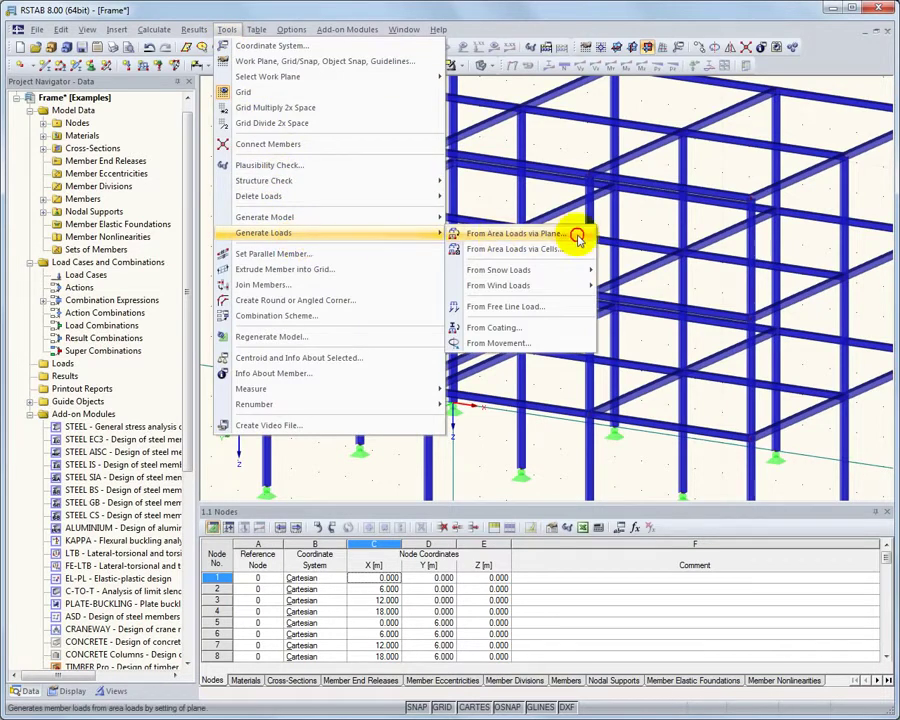
Step: For area-load generation, name LC1 Self-weight and add LC2 Imposed load
{"action": "left_click", "coordinate": [577, 238]}
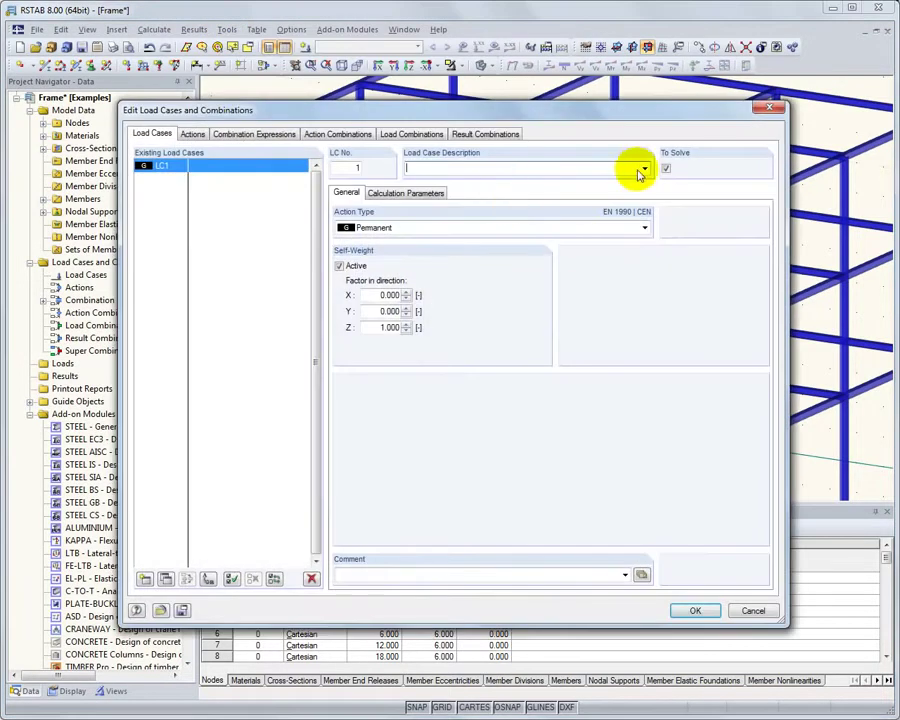
{"action": "left_click", "coordinate": [644, 168]}
{"action": "left_click", "coordinate": [630, 179]}
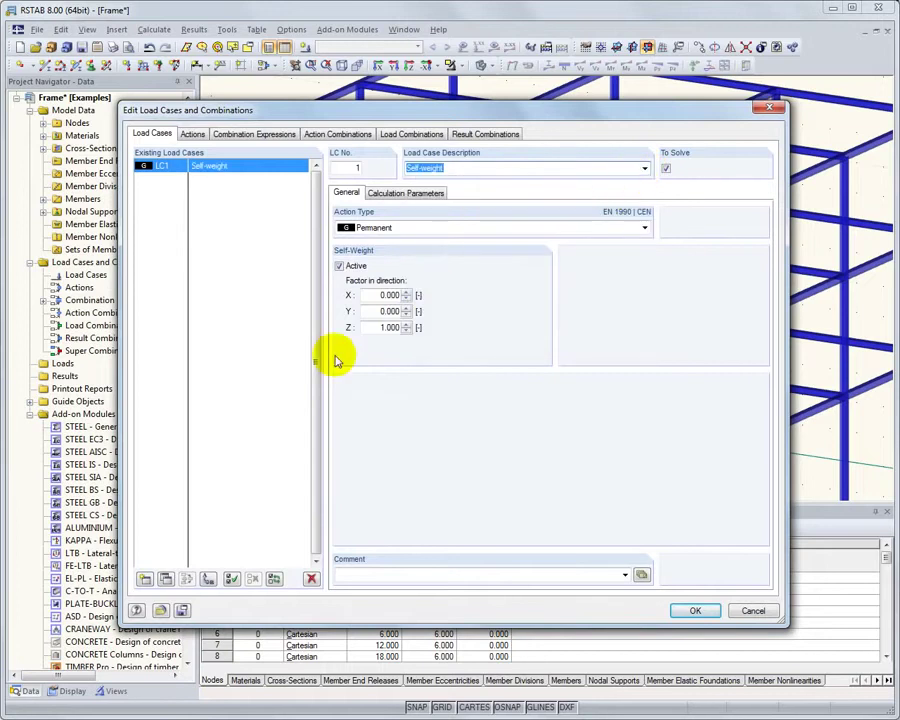
{"action": "left_click", "coordinate": [145, 578]}
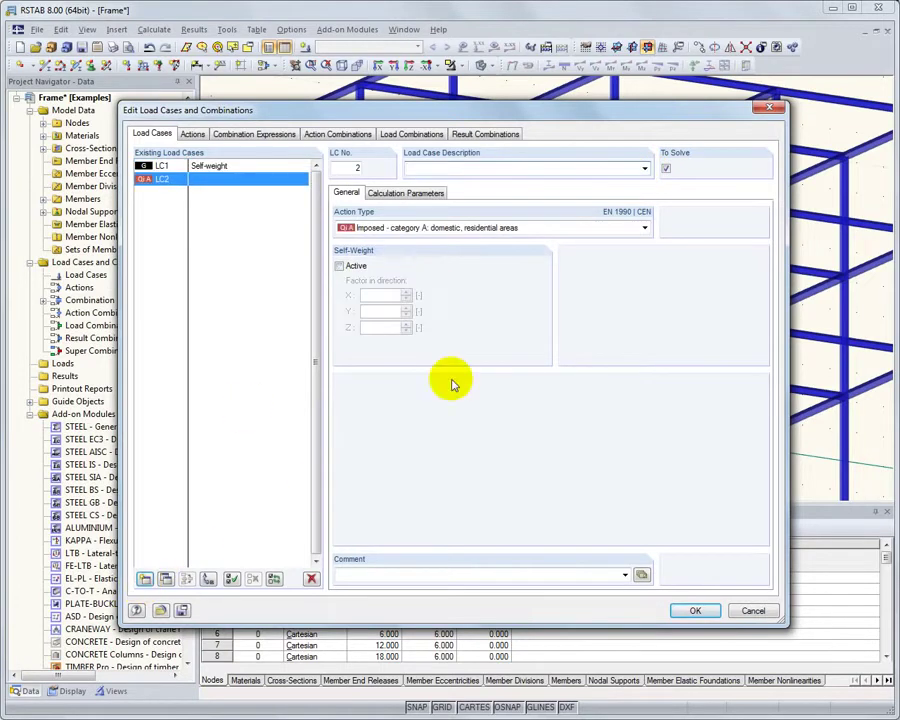
{"action": "left_click", "coordinate": [644, 168]}
{"action": "left_click", "coordinate": [643, 200]}
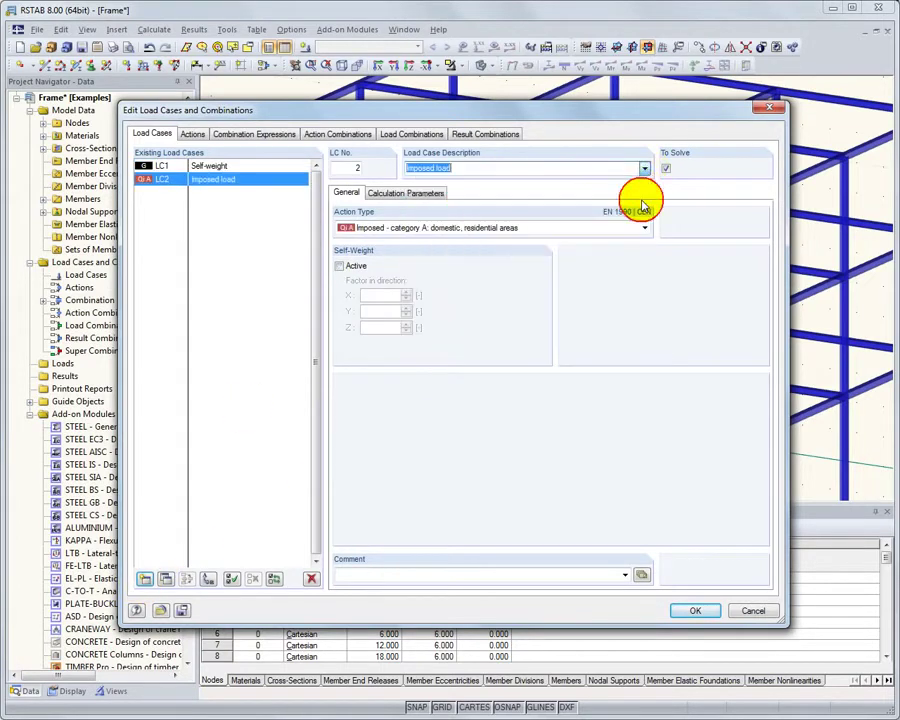
Step: Define the floor-bay load plane by corner nodes 21, 17, 18 and 22
{"action": "left_click", "coordinate": [704, 611]}
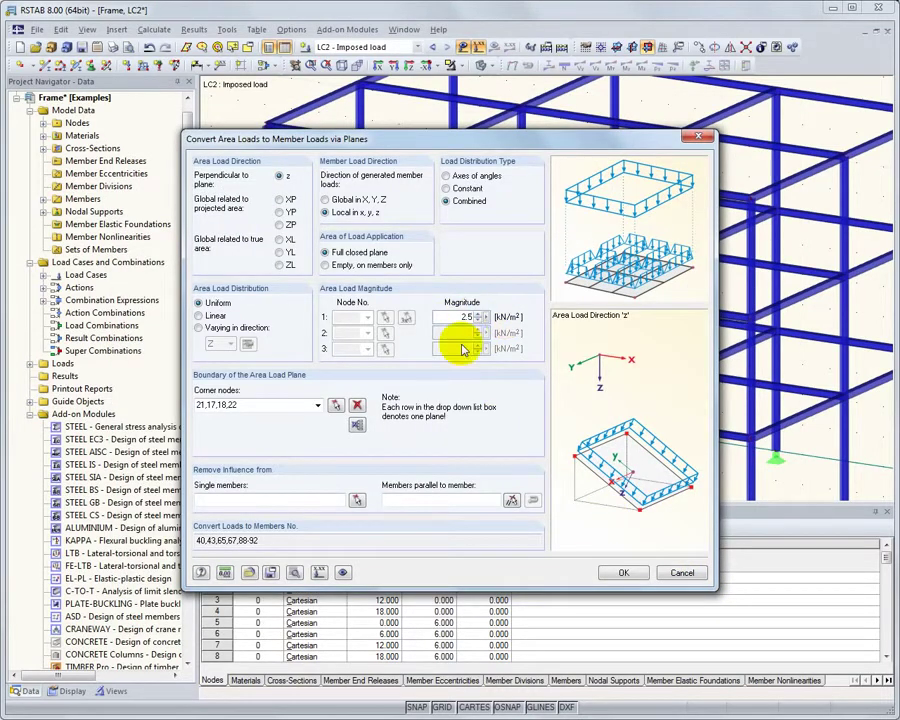
{"action": "left_click", "coordinate": [355, 406]}
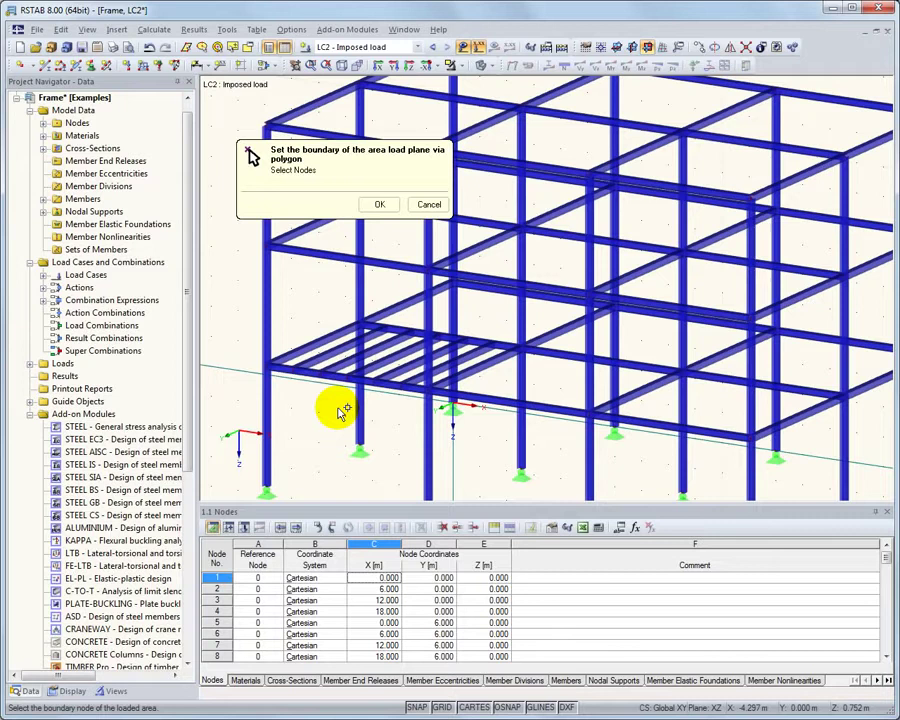
{"action": "left_click", "coordinate": [369, 326]}
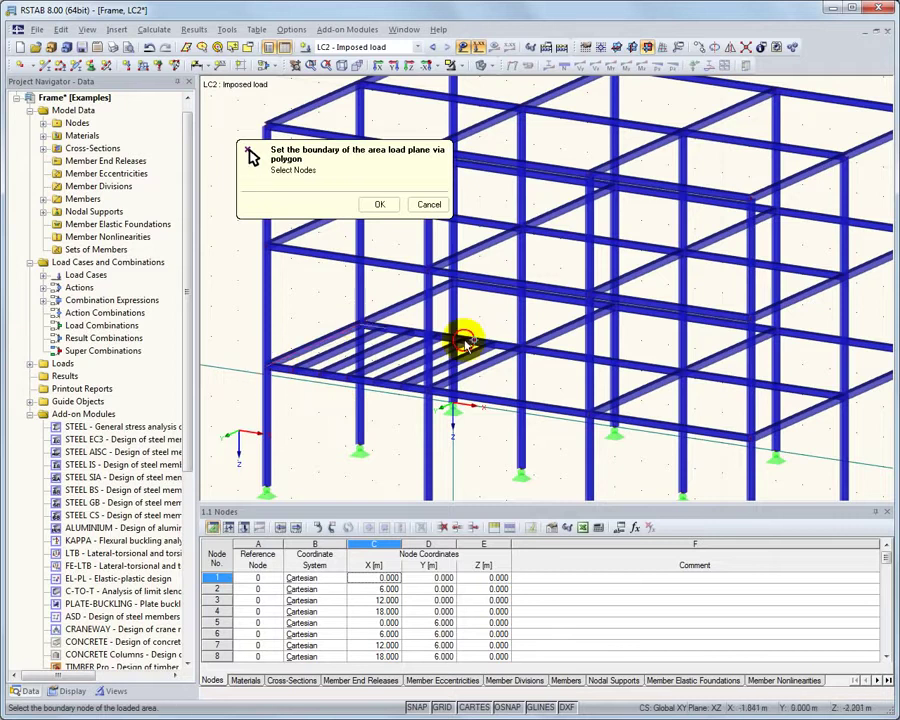
{"action": "left_click", "coordinate": [517, 346]}
{"action": "left_click", "coordinate": [440, 384]}
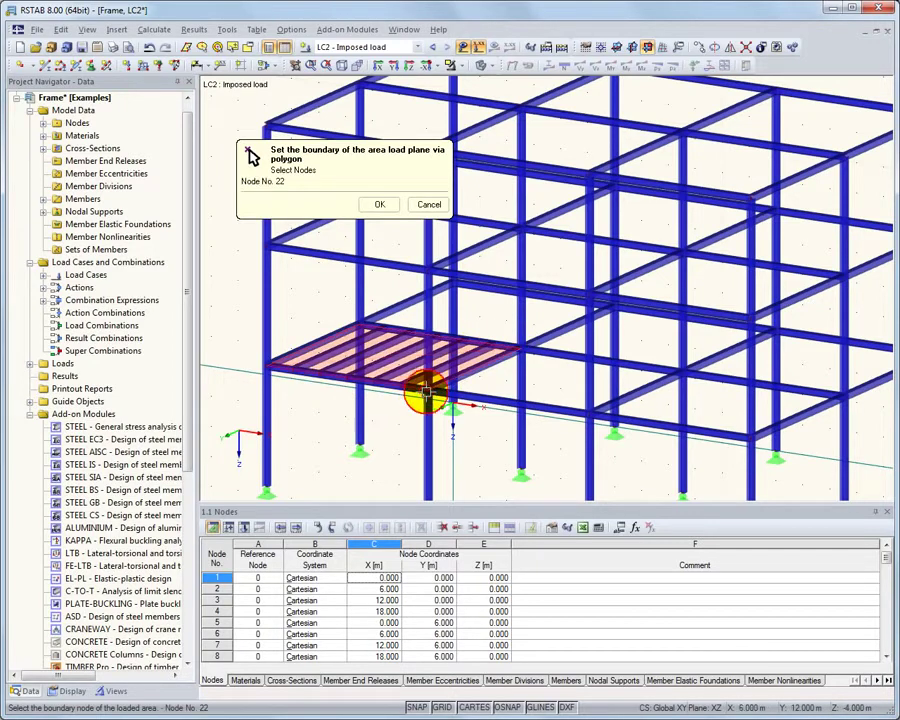
{"action": "left_click", "coordinate": [380, 205]}
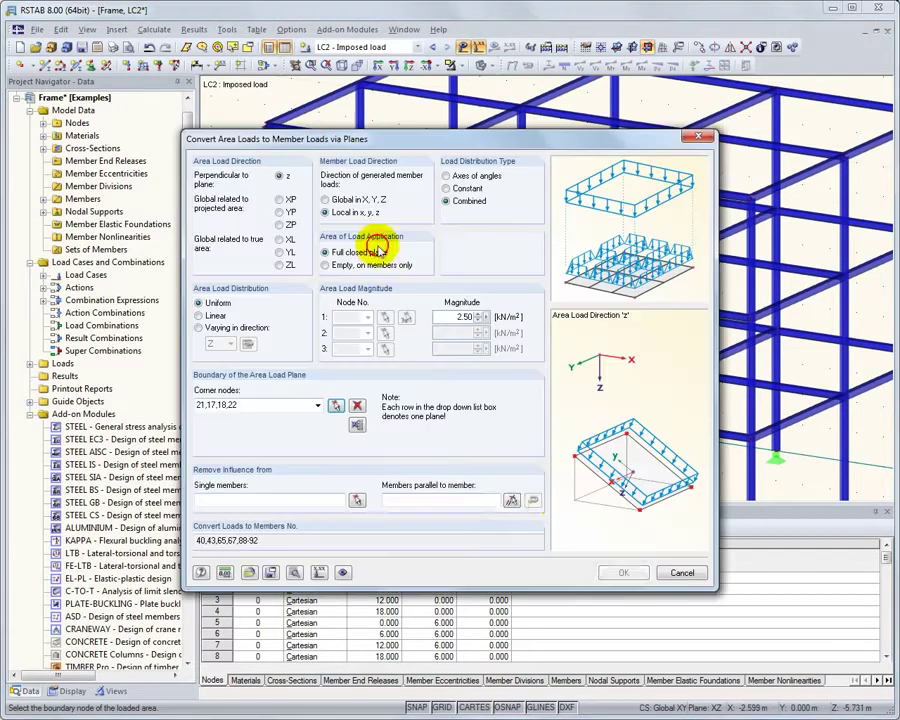
Step: Exclude members parallel to 43, apply the 2.5 kN/m² load, then disconnect it
{"action": "left_click", "coordinate": [512, 503]}
{"action": "left_click", "coordinate": [366, 386]}
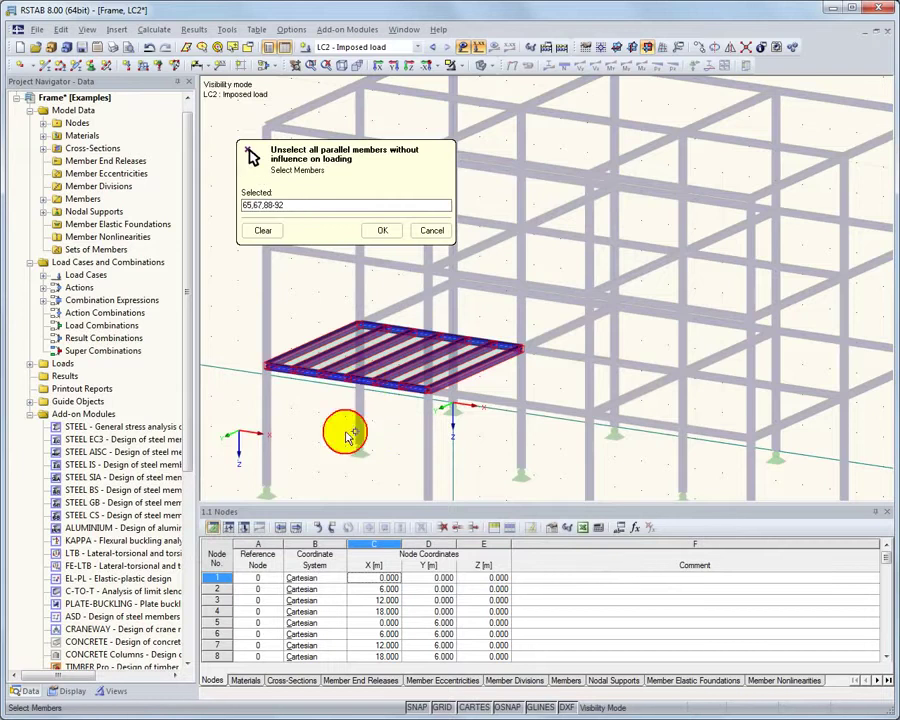
{"action": "left_click", "coordinate": [382, 229]}
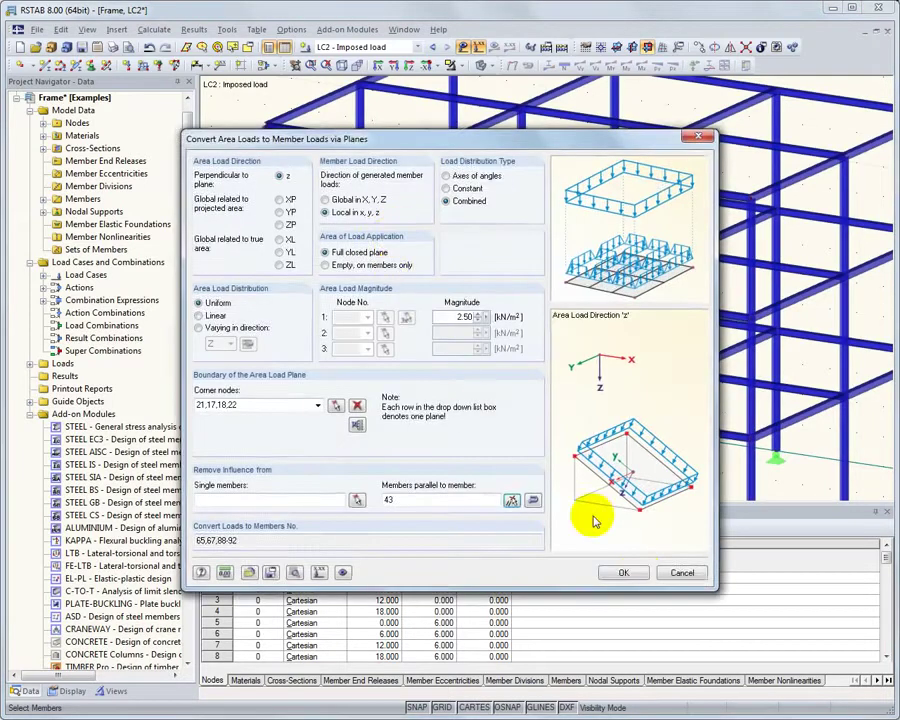
{"action": "left_click", "coordinate": [622, 576]}
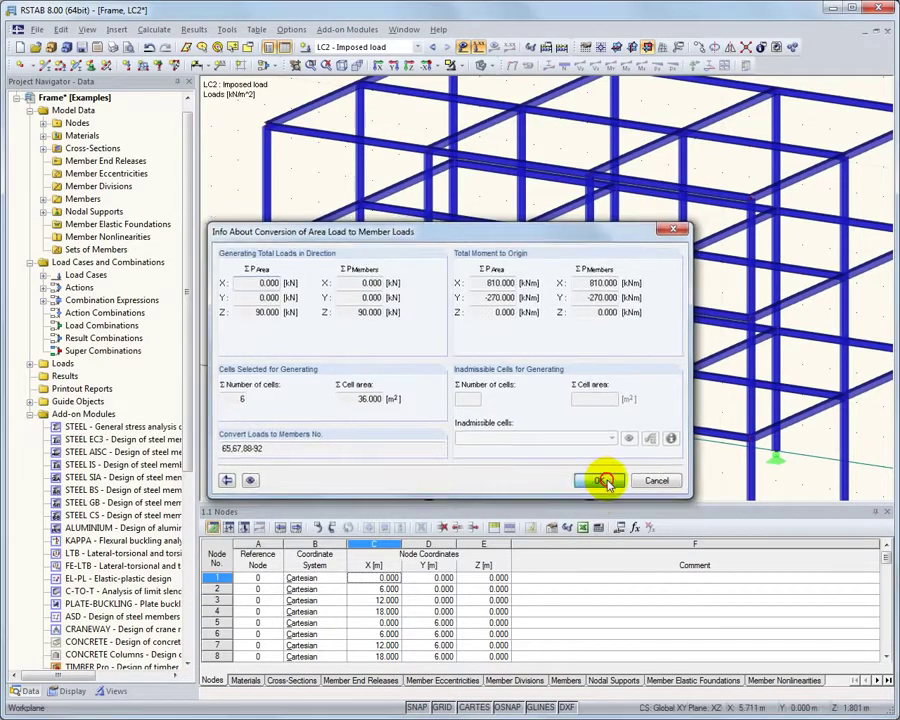
{"action": "left_click", "coordinate": [598, 477]}
{"action": "right_click", "coordinate": [290, 320]}
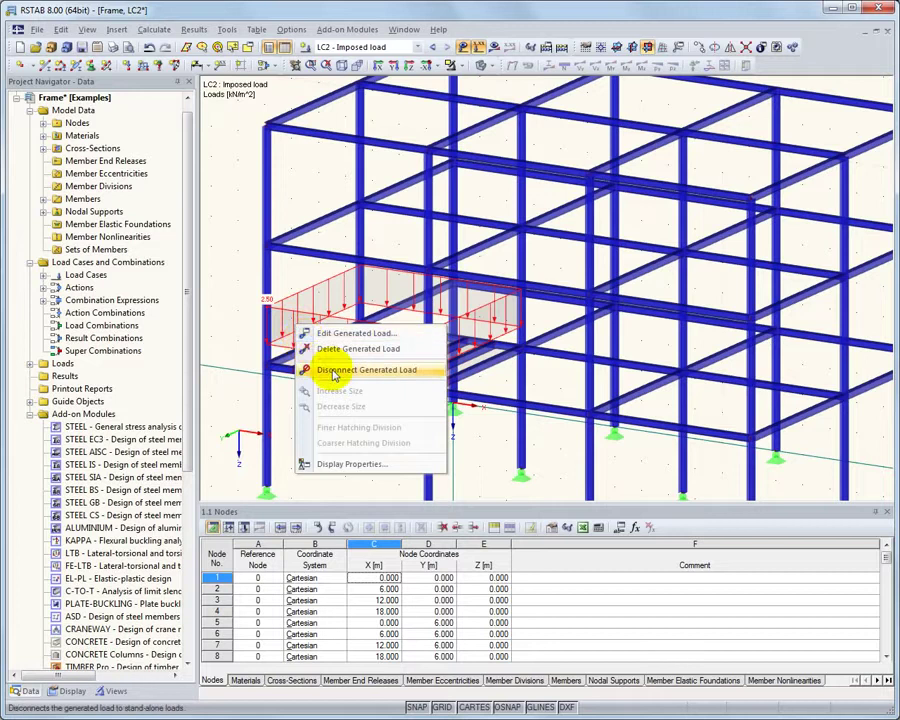
{"action": "left_click", "coordinate": [310, 367]}
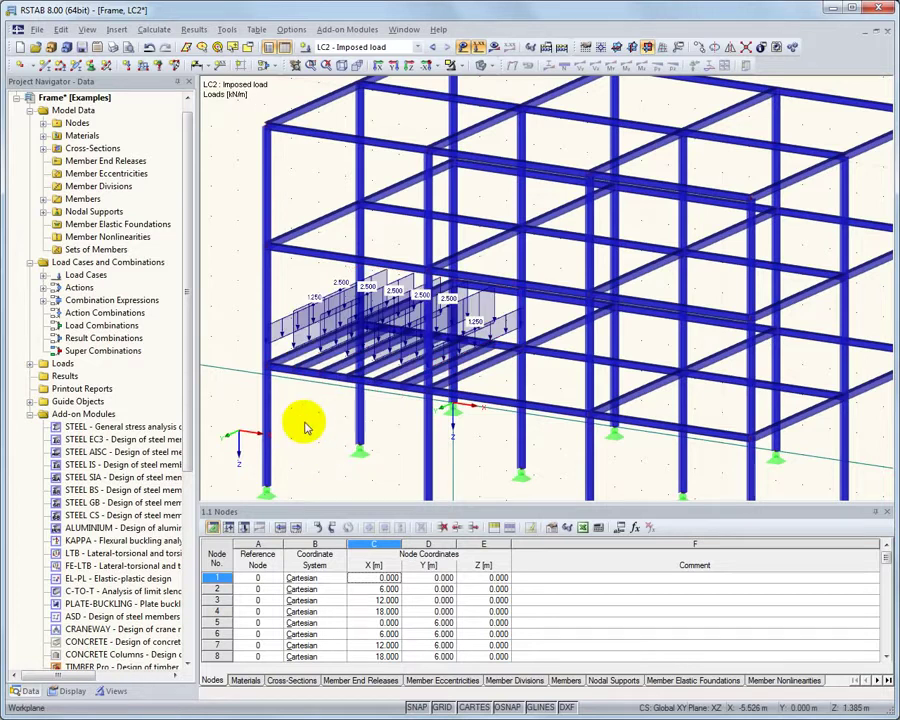
Step: Add LC3 Snow classified as snow (H ≤ 1000 m) and LC4 Wind
{"action": "left_click", "coordinate": [262, 64]}
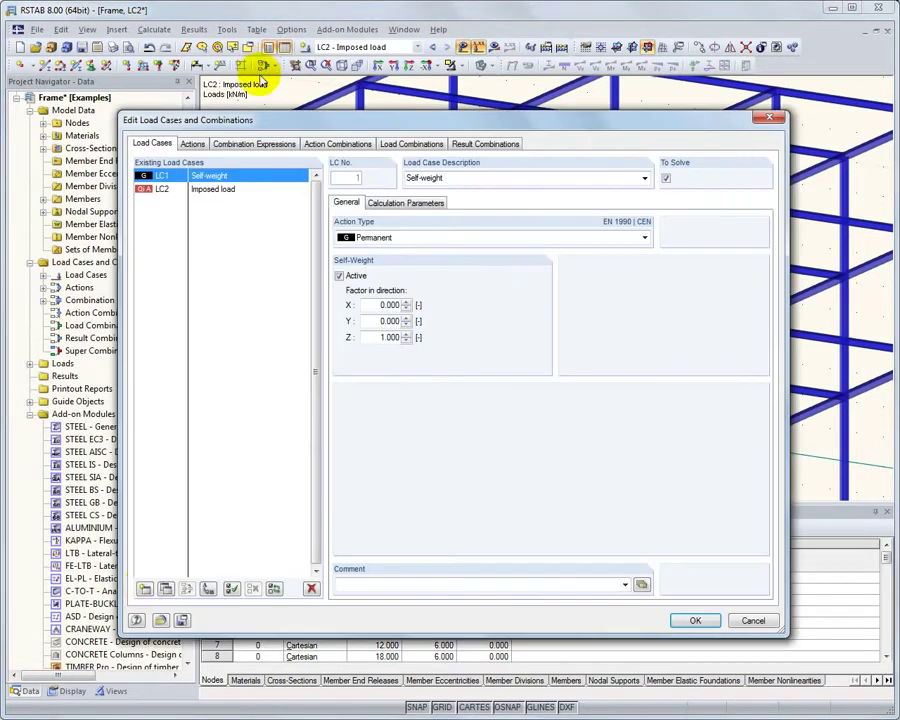
{"action": "left_click", "coordinate": [145, 589]}
{"action": "left_click", "coordinate": [640, 179]}
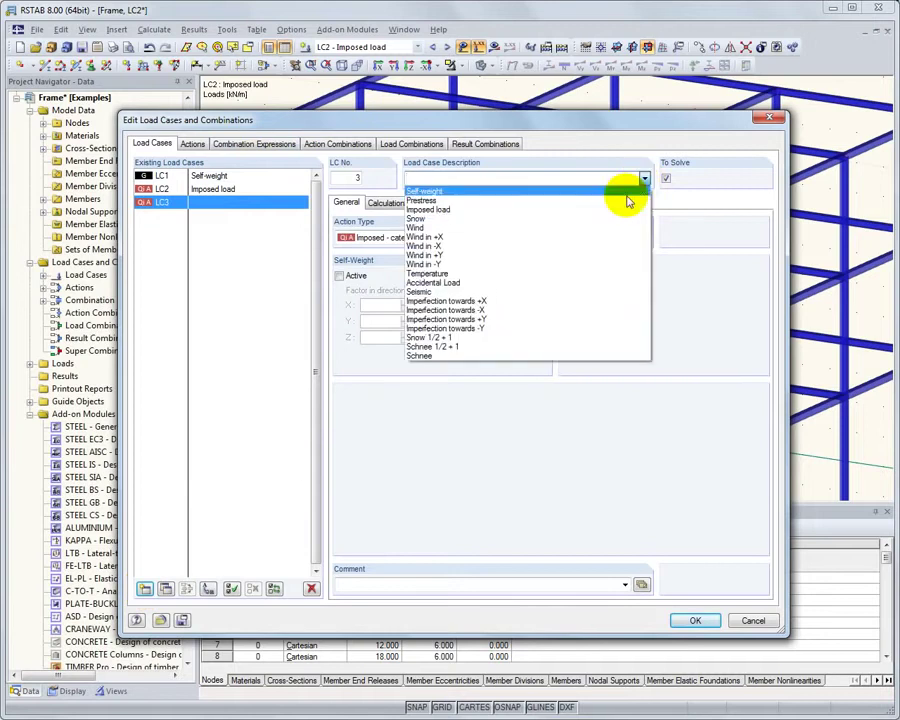
{"action": "left_click", "coordinate": [615, 220]}
{"action": "left_click", "coordinate": [644, 237]}
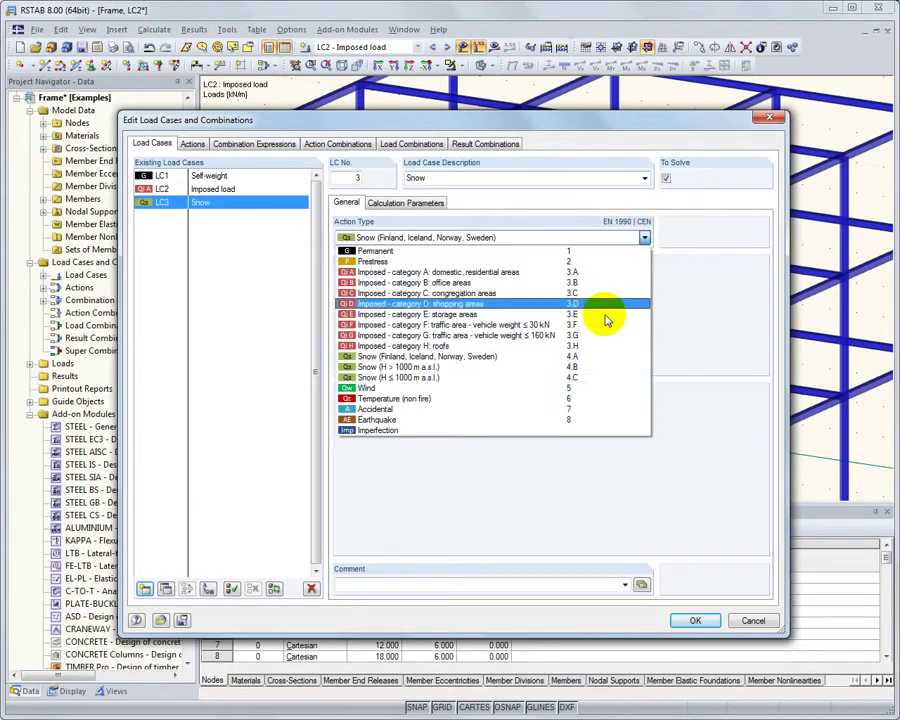
{"action": "left_click", "coordinate": [561, 378]}
{"action": "left_click", "coordinate": [145, 589]}
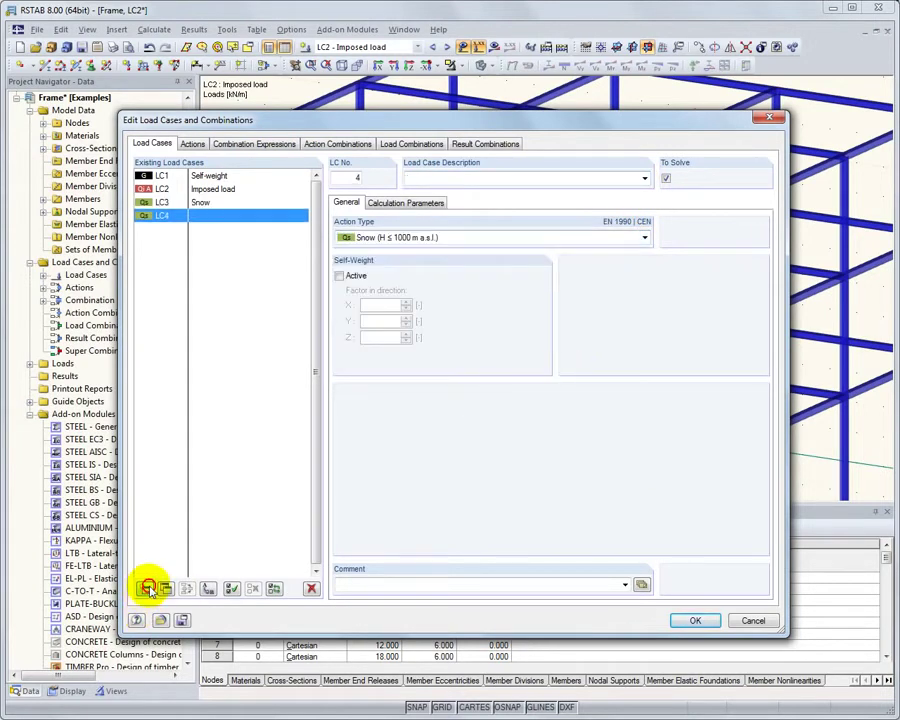
{"action": "left_click", "coordinate": [640, 178]}
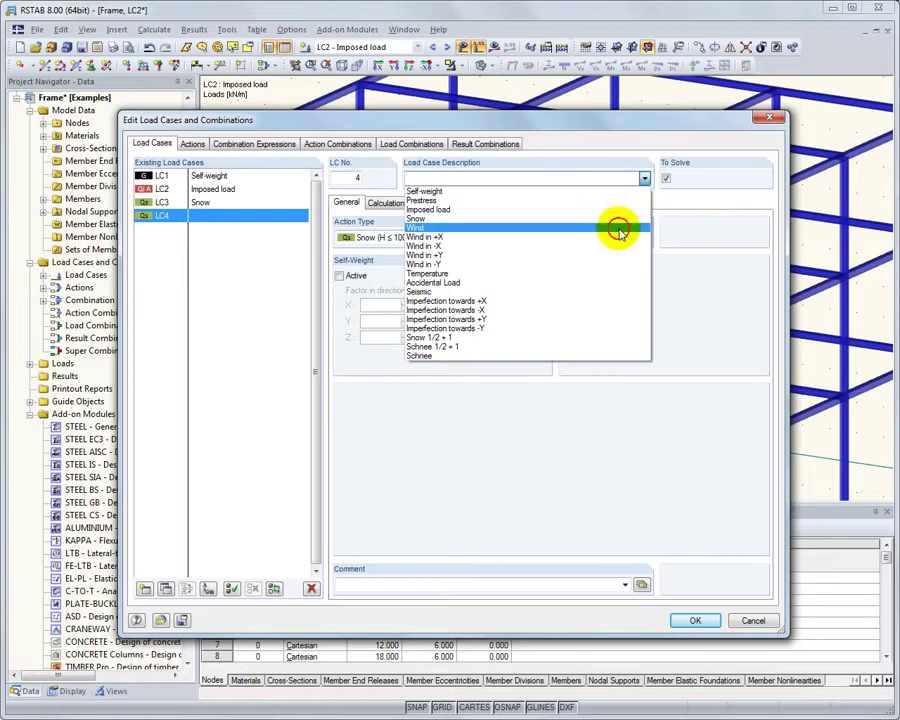
{"action": "left_click", "coordinate": [620, 226]}
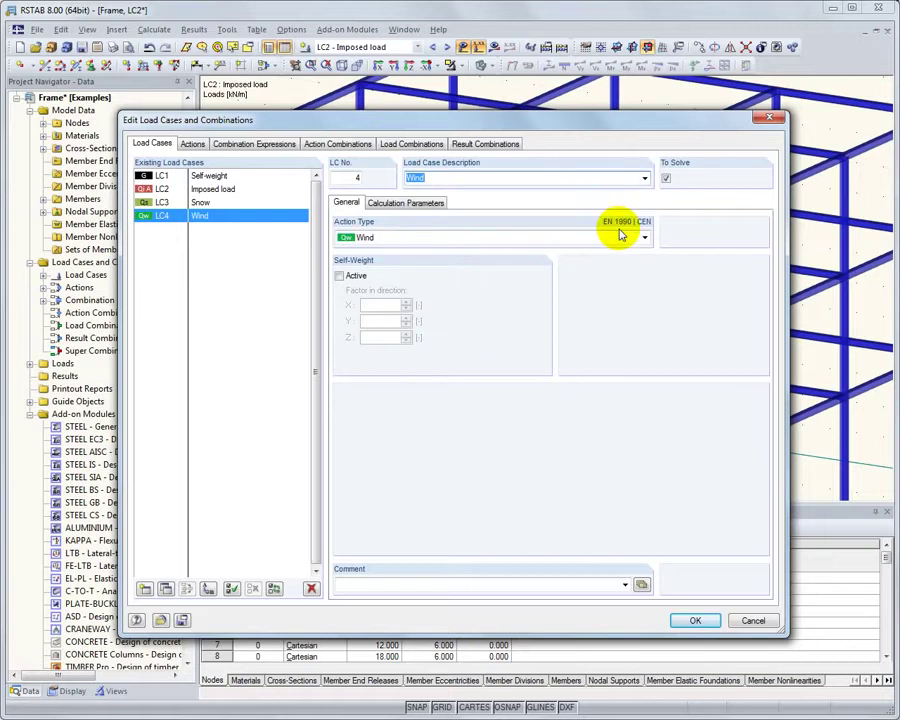
Step: Review actions and combinations, then display CO7 (1.35·LC1 + 1.05·LC2 + 1.5·LC3)
{"action": "left_click", "coordinate": [200, 146]}
{"action": "left_click", "coordinate": [238, 190]}
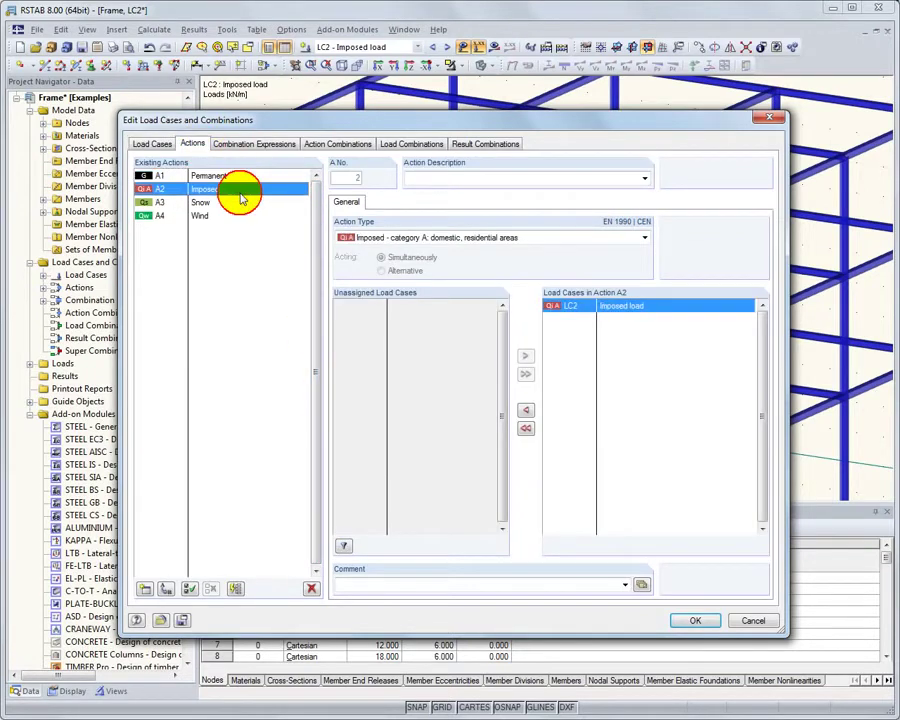
{"action": "left_click", "coordinate": [238, 204]}
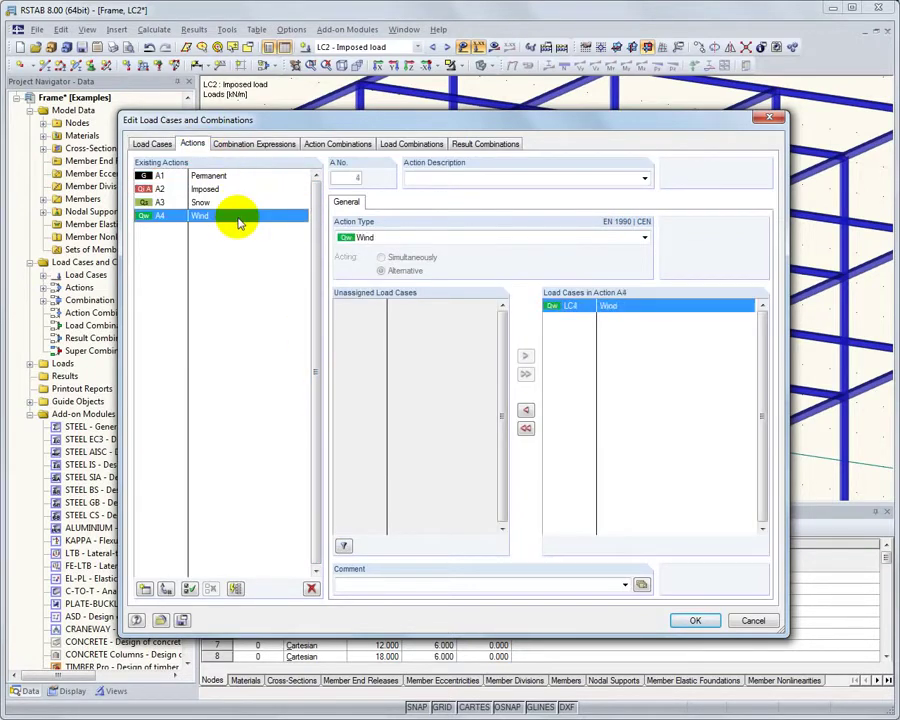
{"action": "left_click", "coordinate": [256, 145]}
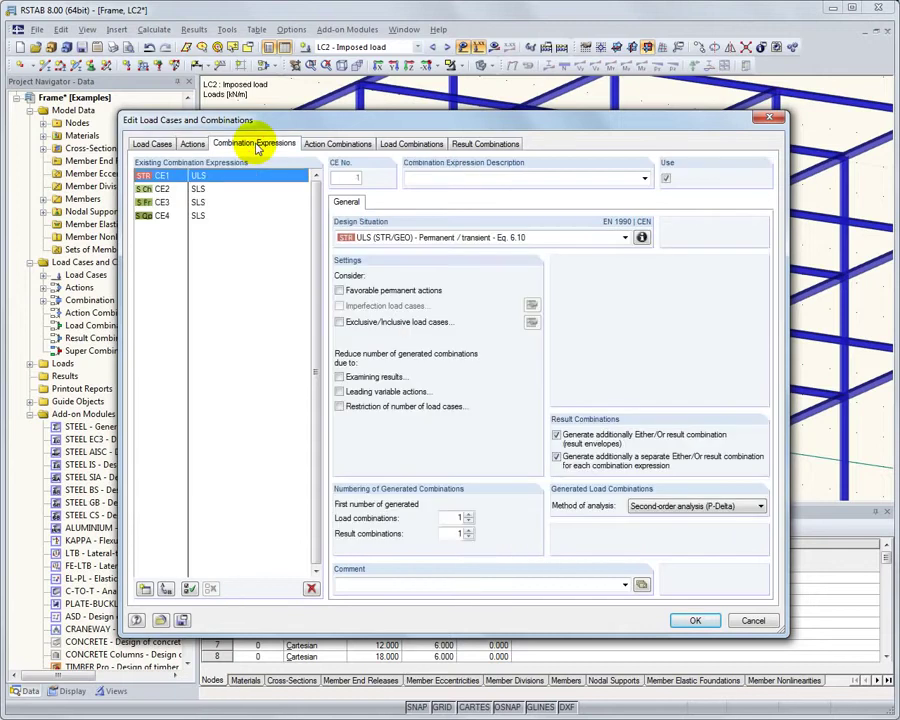
{"action": "left_click", "coordinate": [340, 145]}
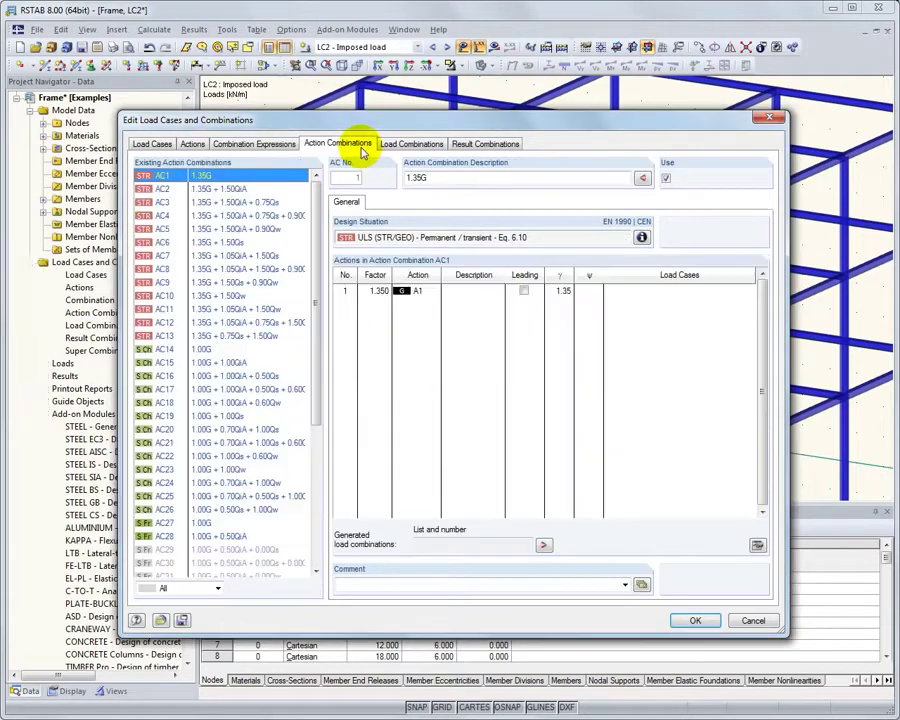
{"action": "left_click", "coordinate": [411, 146]}
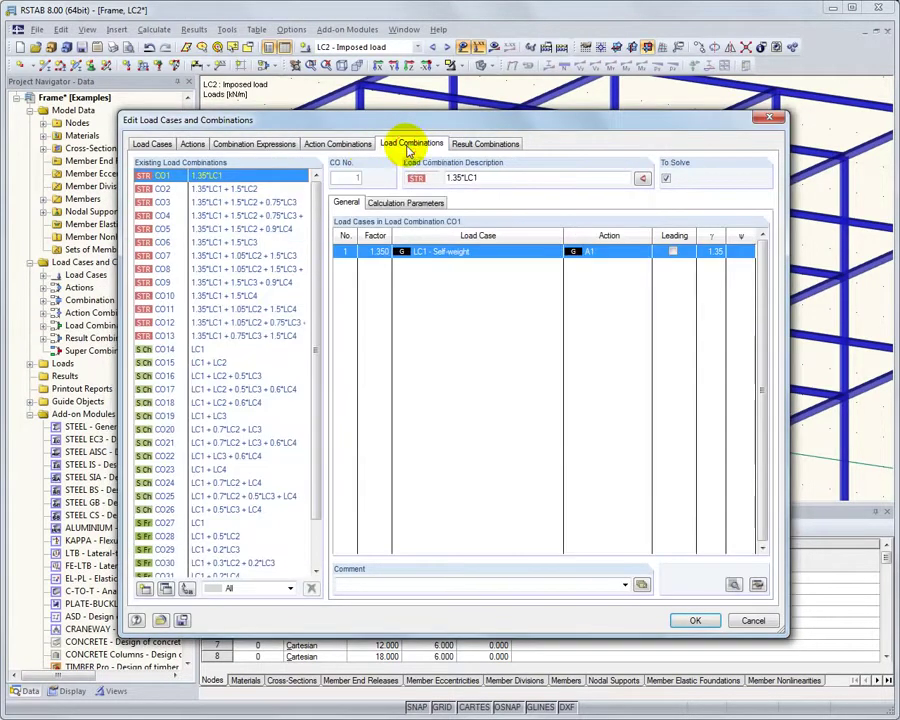
{"action": "left_click", "coordinate": [277, 258]}
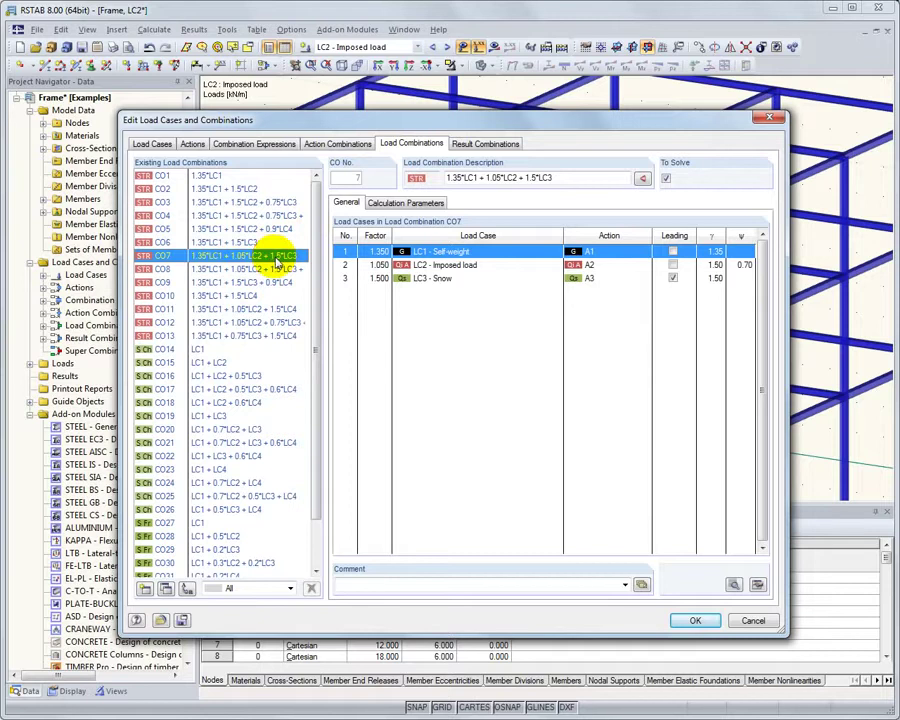
{"action": "left_click", "coordinate": [697, 620]}
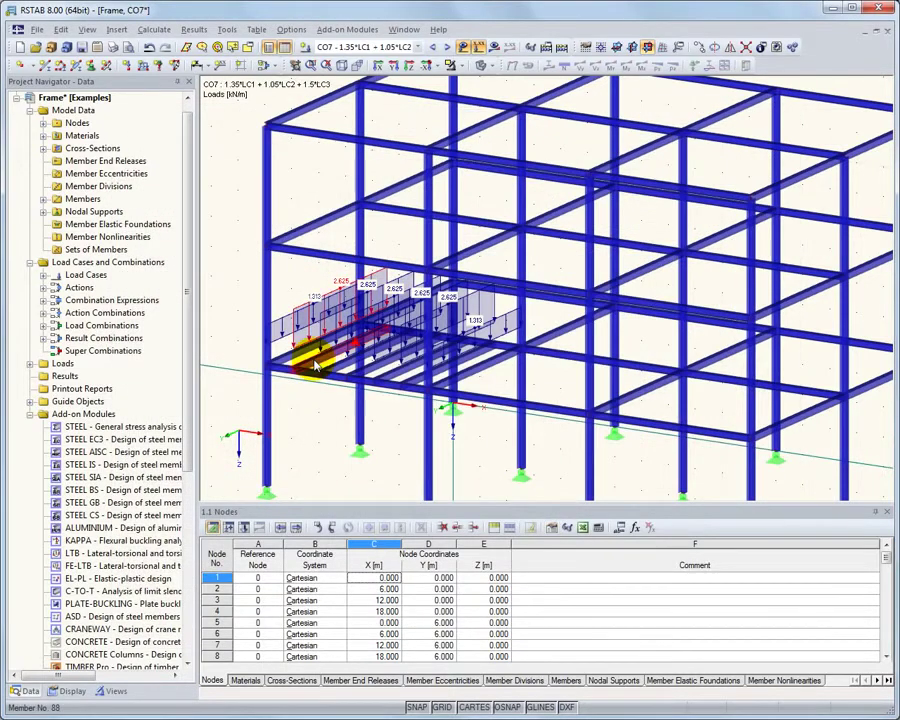
Step: Rotate to a front elevation and window-select the loaded floor beams 88–92
{"action": "right_click", "coordinate": [315, 364]}
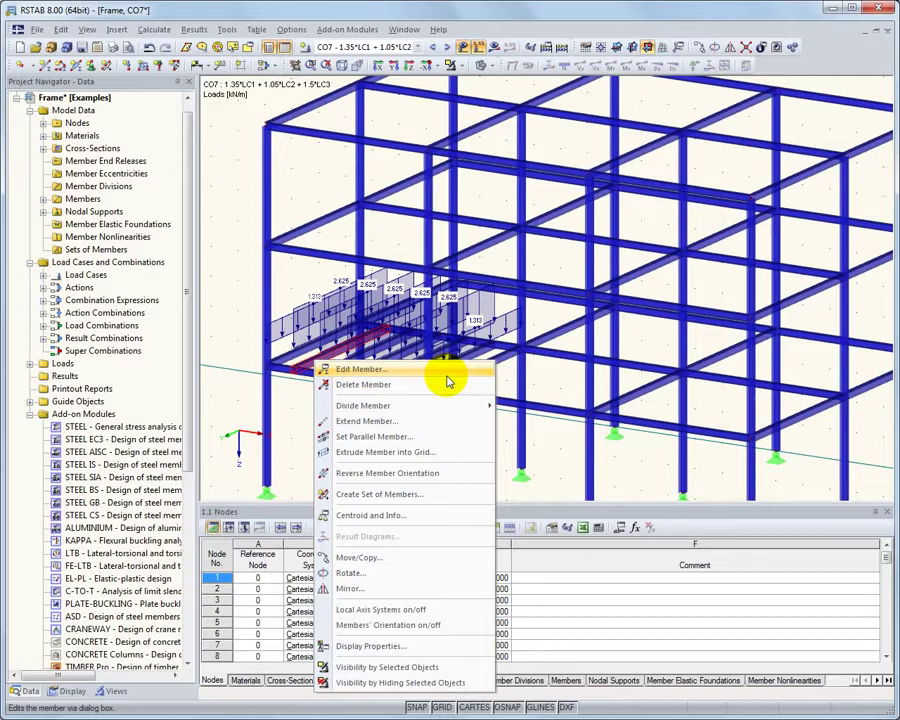
{"action": "left_click", "coordinate": [300, 392]}
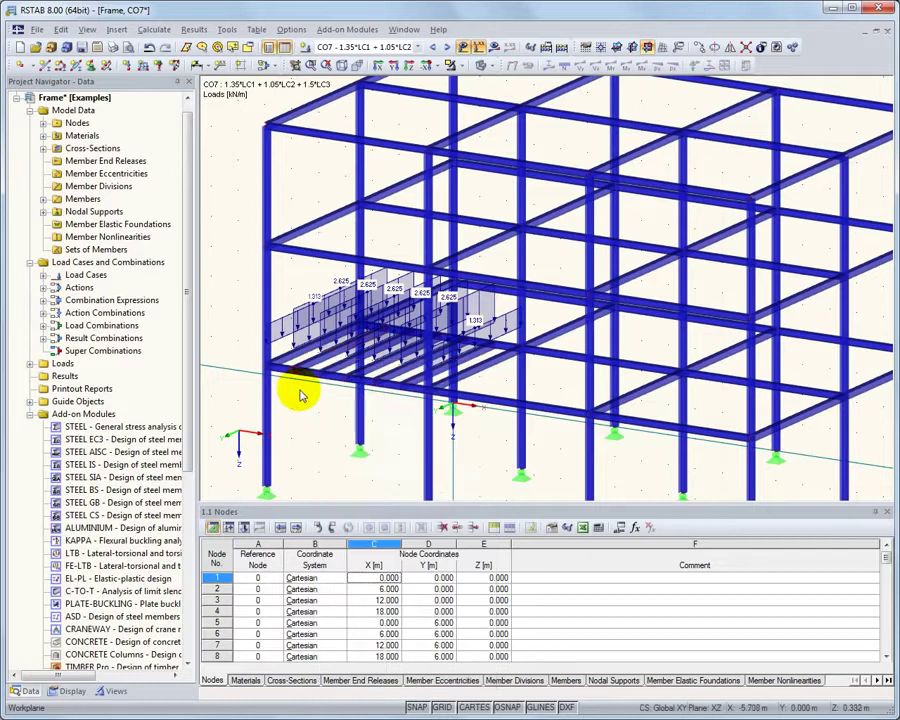
{"action": "middle_click_drag", "start_coordinate": [297, 393], "coordinate": [496, 426], "text": "ctrl"}
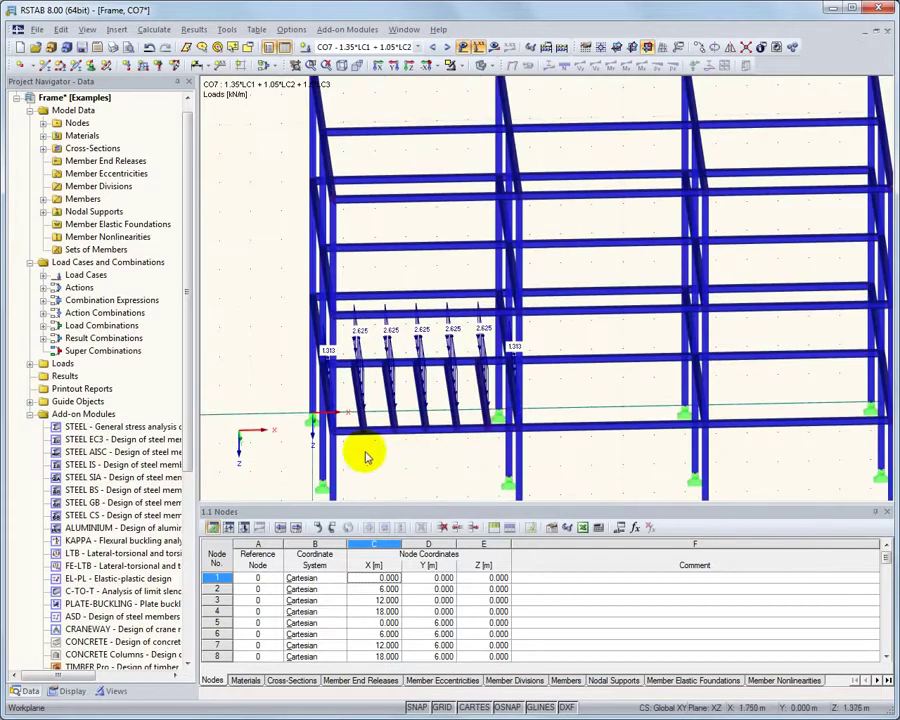
{"action": "left_click_drag", "start_coordinate": [343, 462], "coordinate": [490, 350]}
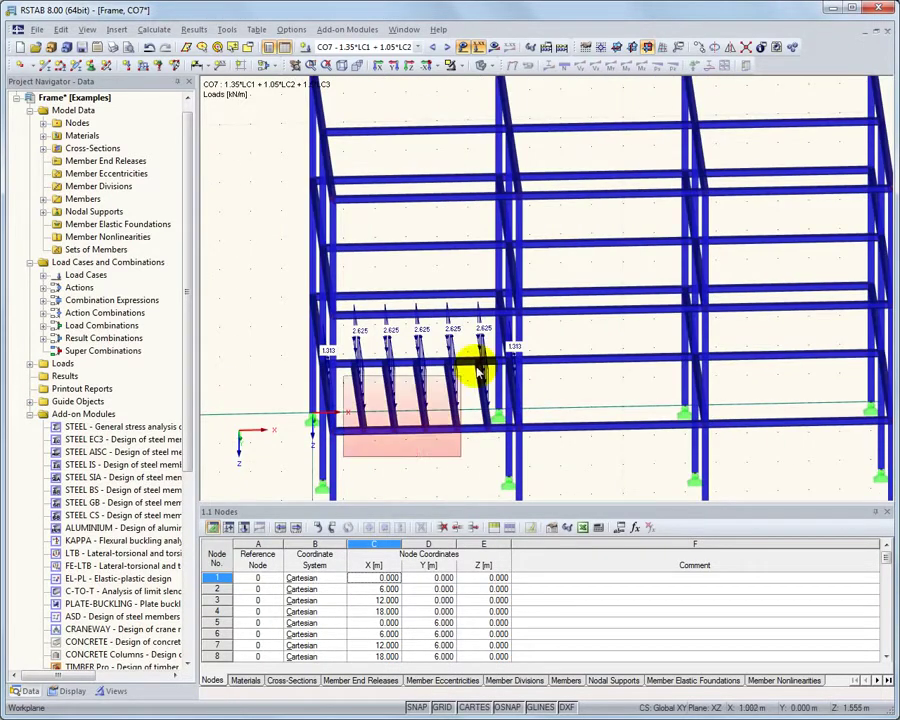
{"action": "right_click", "coordinate": [426, 432]}
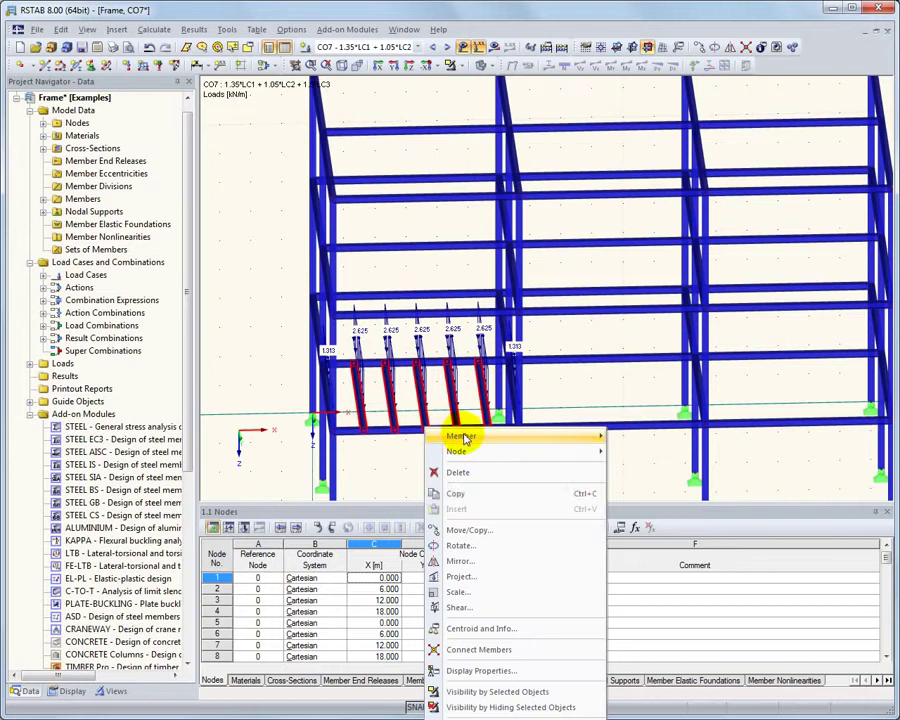
Step: Change beams 88–92 to an IPE 160 (EN) rolled section
{"action": "mouse_move", "coordinate": [462, 437]}
{"action": "left_click", "coordinate": [658, 436]}
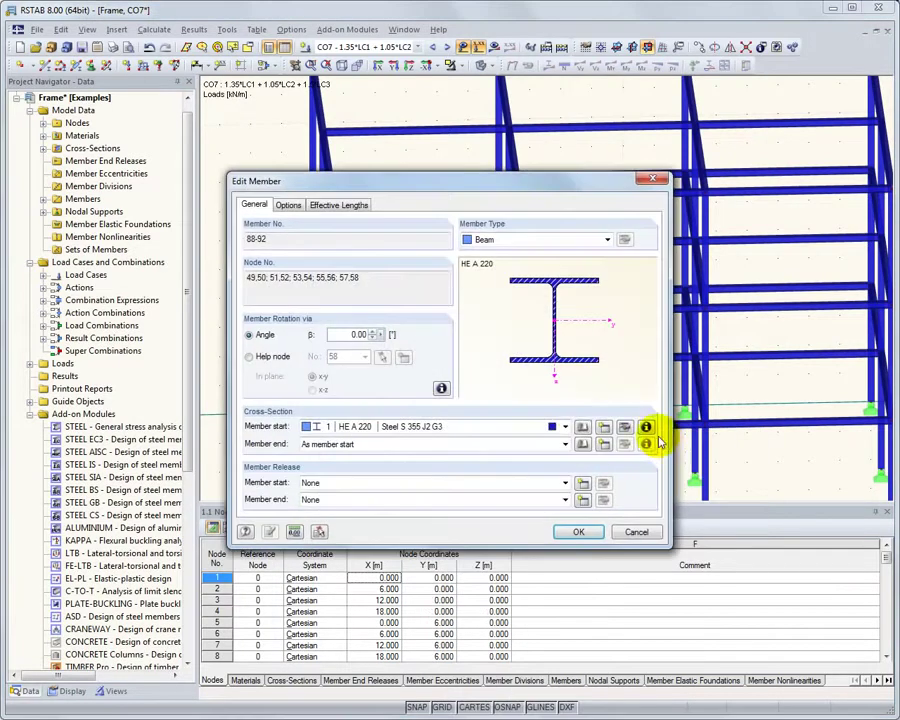
{"action": "left_click", "coordinate": [604, 428]}
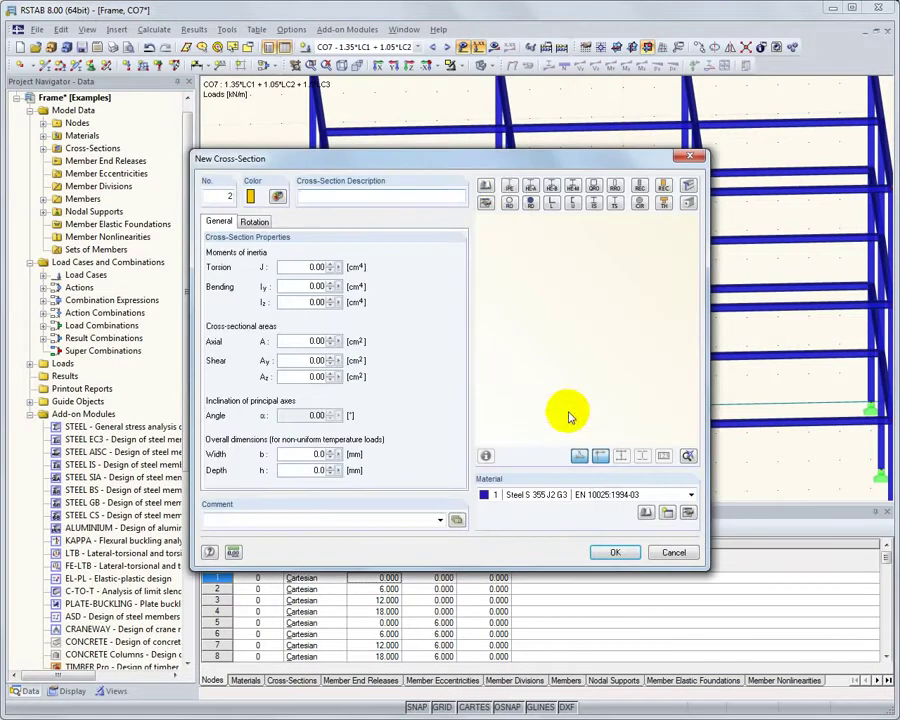
{"action": "left_click", "coordinate": [507, 184]}
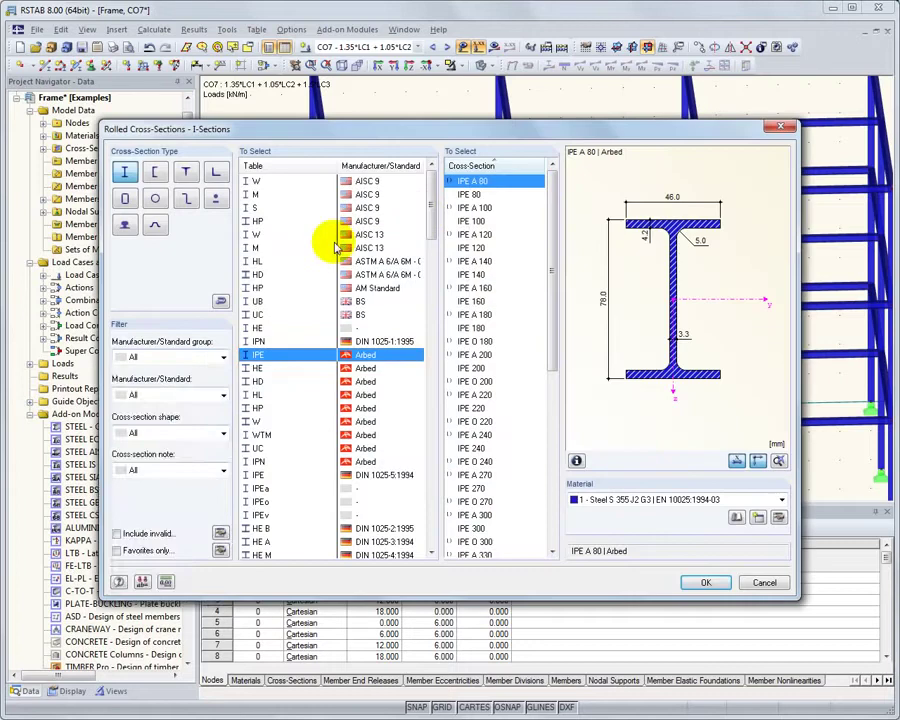
{"action": "left_click", "coordinate": [210, 357]}
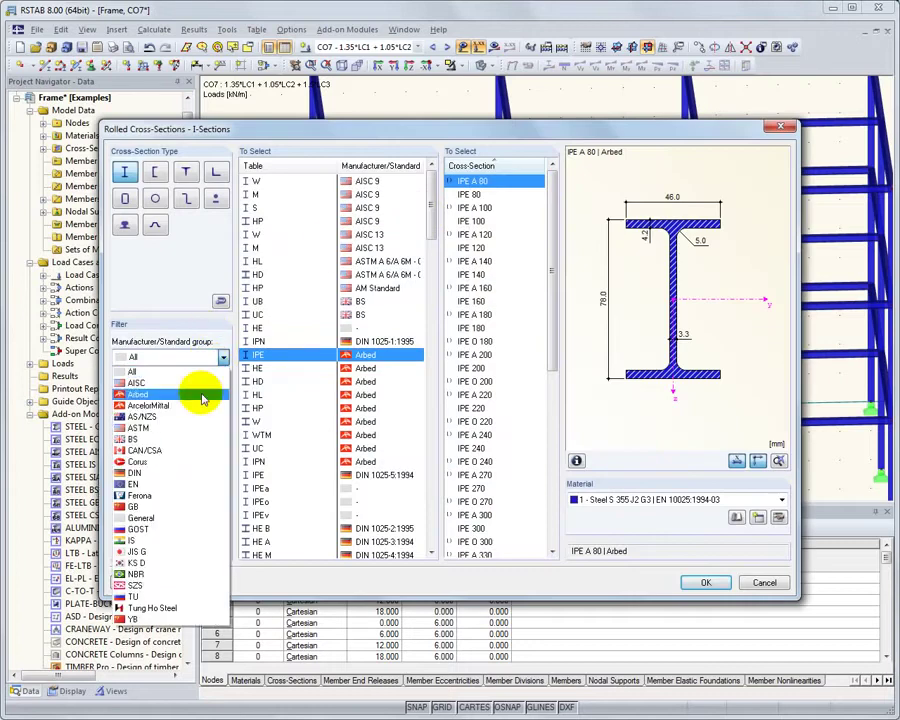
{"action": "left_click", "coordinate": [186, 484]}
{"action": "left_click", "coordinate": [281, 222]}
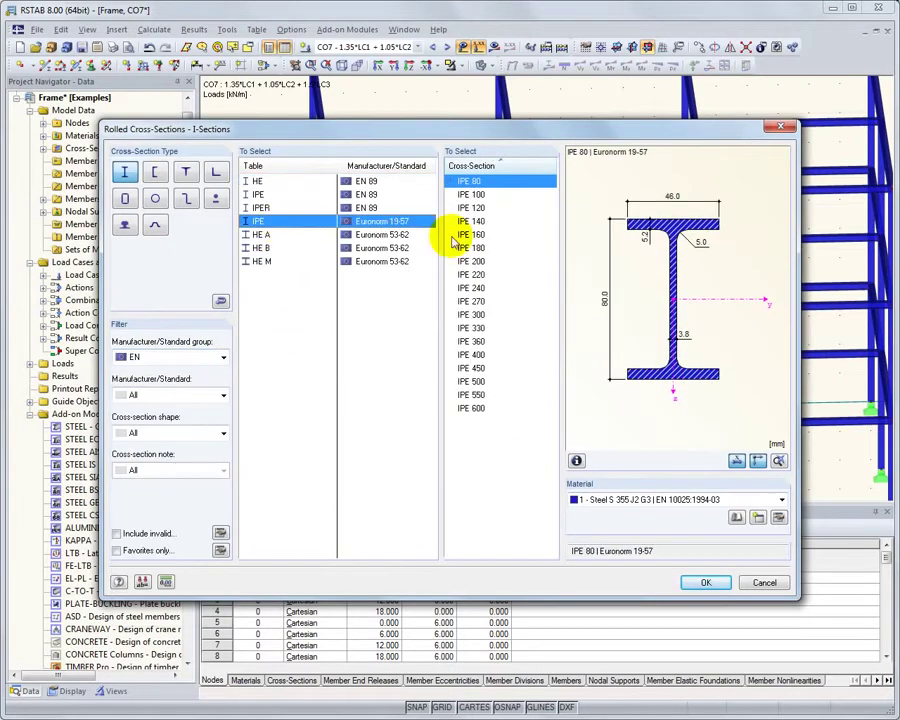
{"action": "left_click", "coordinate": [500, 234]}
{"action": "left_click", "coordinate": [713, 583]}
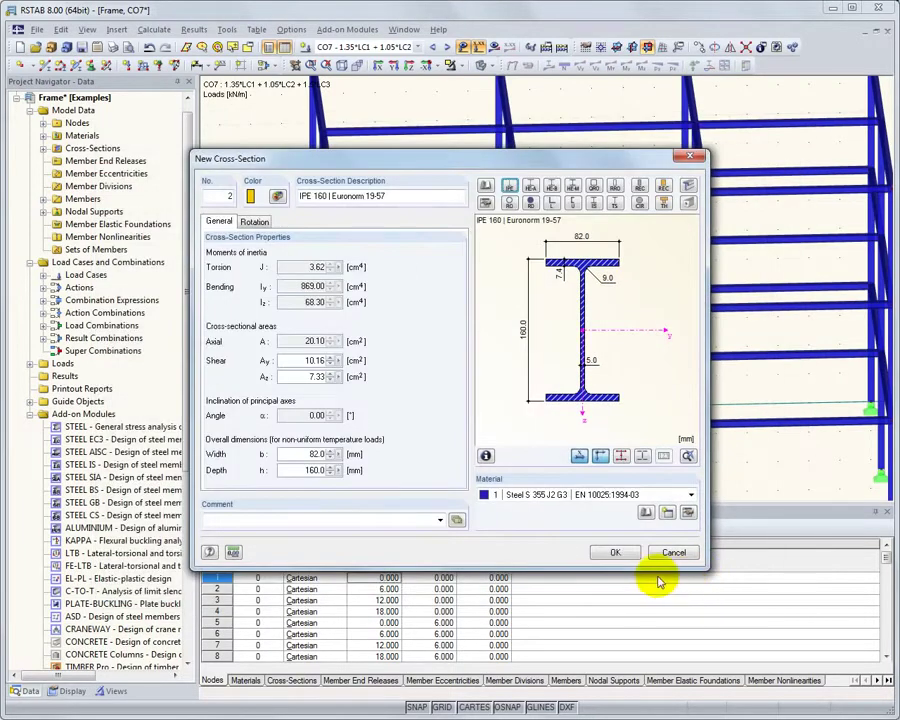
{"action": "left_click", "coordinate": [621, 553]}
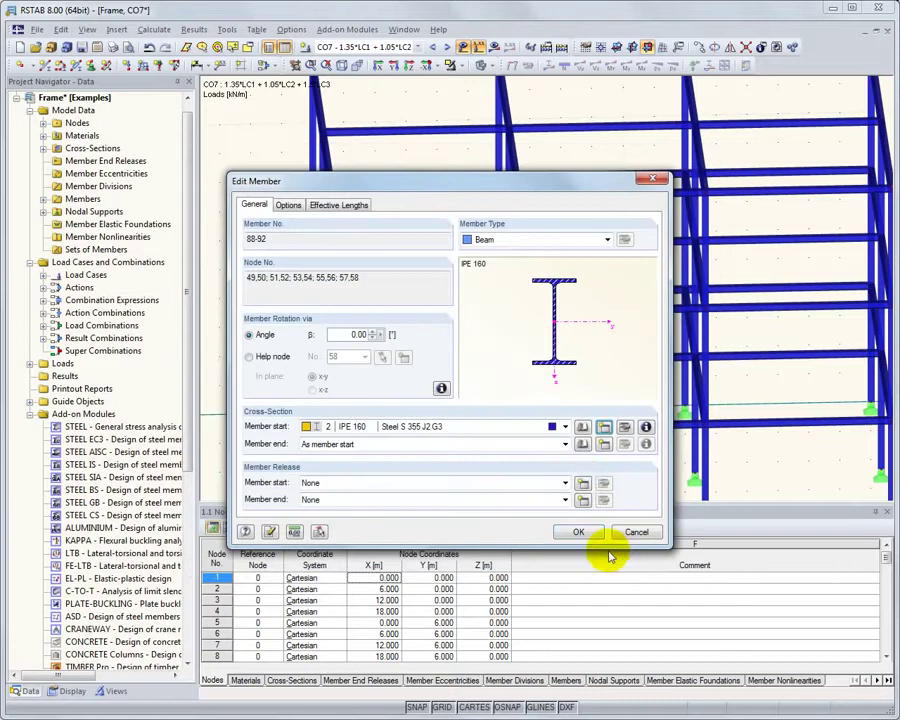
Step: Assign a new local My/Mz release at both member start and end
{"action": "left_click", "coordinate": [584, 484]}
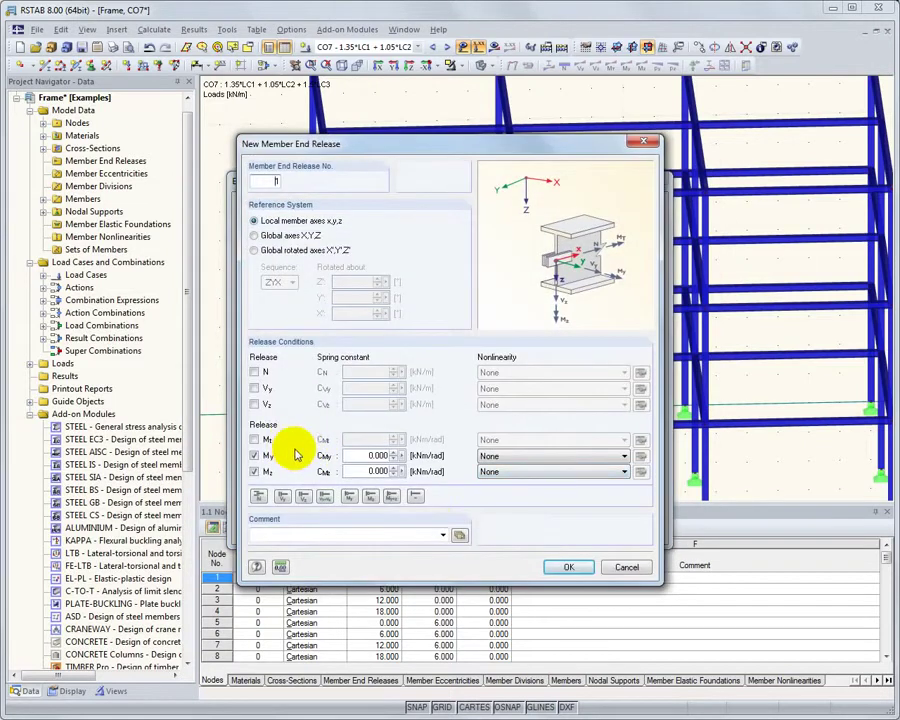
{"action": "left_click", "coordinate": [584, 572]}
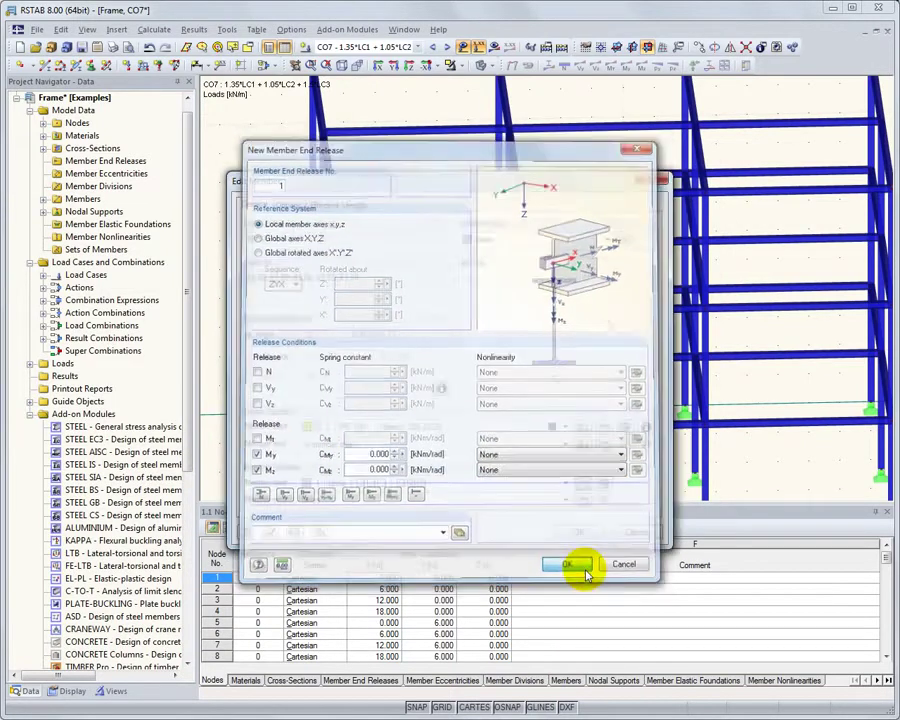
{"action": "left_click", "coordinate": [566, 500]}
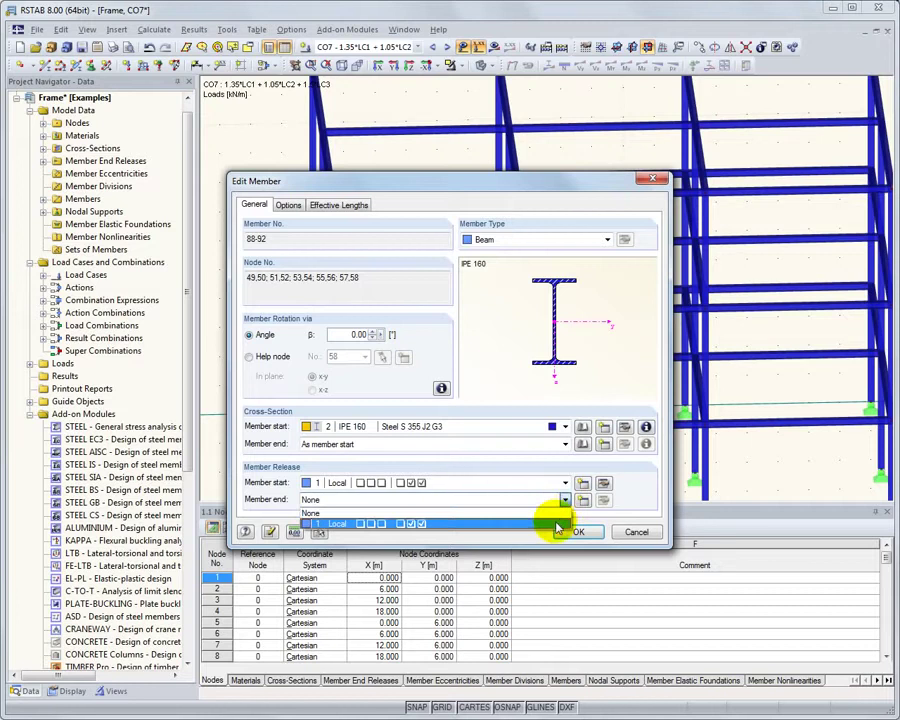
{"action": "left_click", "coordinate": [565, 522]}
Step: Apply the beam section changes and zoom out to frame the whole structure
{"action": "left_click", "coordinate": [583, 532]}
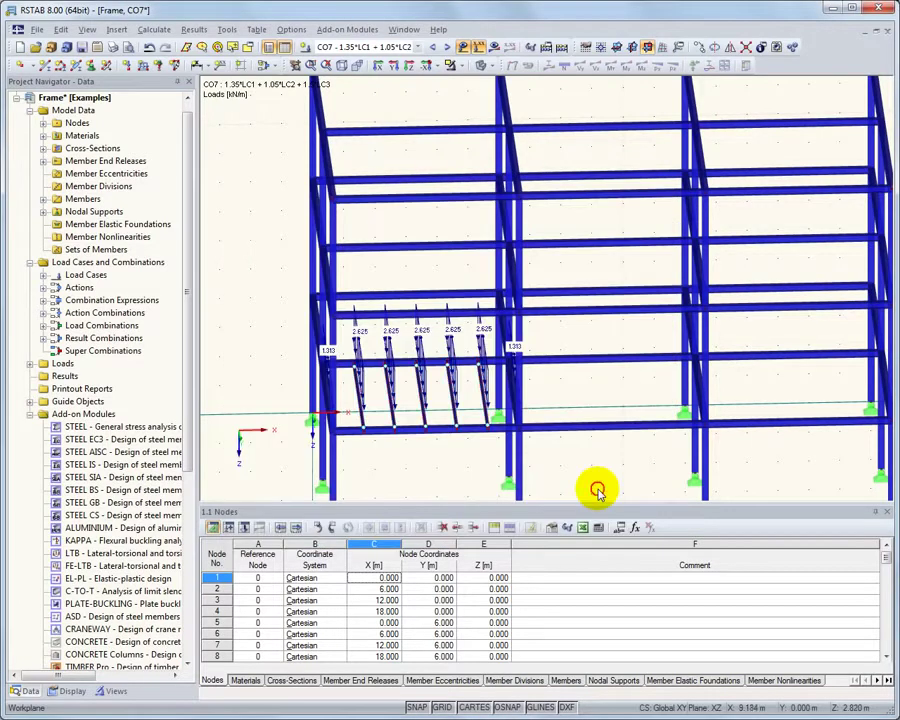
{"action": "middle_click_drag", "start_coordinate": [624, 468], "coordinate": [538, 475]}
{"action": "scroll", "coordinate": [538, 475], "scroll_direction": "down", "scroll_amount": 2}
{"action": "scroll", "coordinate": [498, 476], "scroll_direction": "down", "scroll_amount": 1}
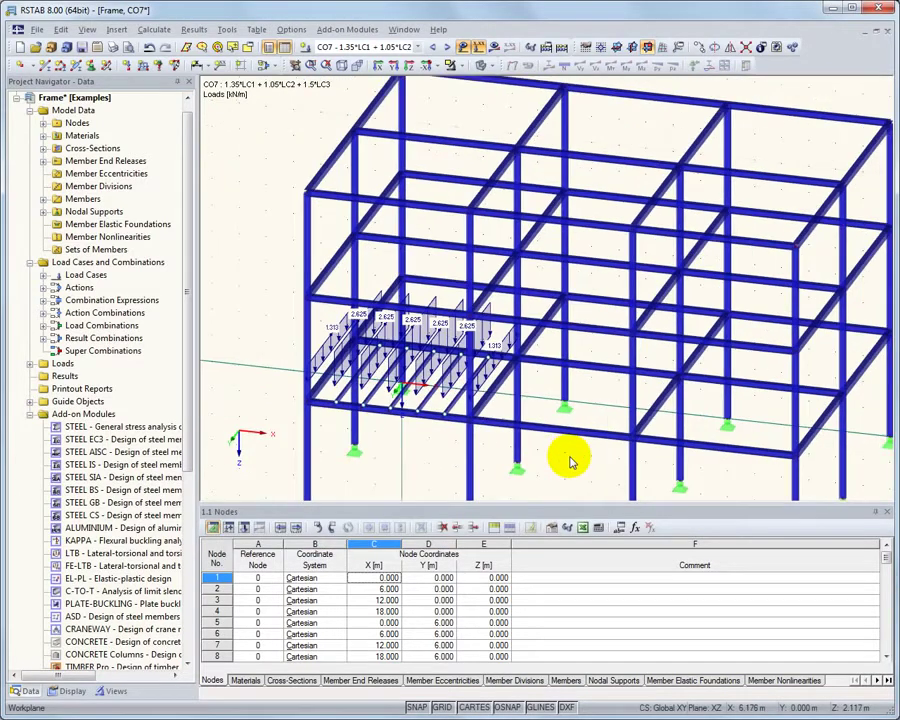
{"action": "scroll", "coordinate": [569, 462], "scroll_direction": "down", "scroll_amount": 1}
{"action": "scroll", "coordinate": [569, 458], "scroll_direction": "down", "scroll_amount": 1}
{"action": "scroll", "coordinate": [510, 425], "scroll_direction": "down", "scroll_amount": 1}
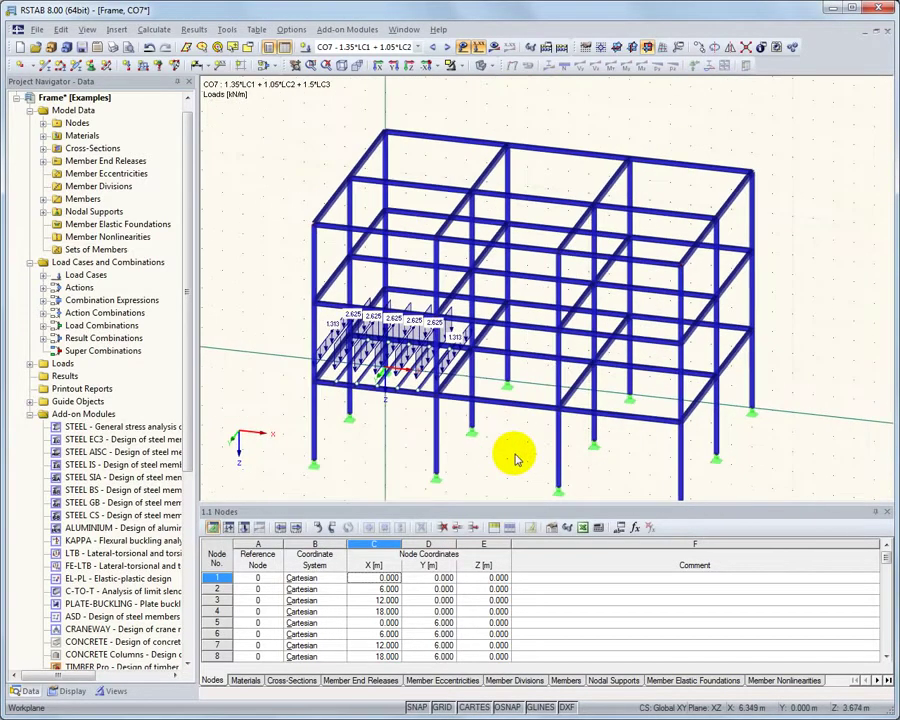
{"action": "mouse_move", "coordinate": [515, 459]}
{"action": "middle_mouse_down"}
{"action": "mouse_move", "coordinate": [512, 430]}
{"action": "mouse_move", "coordinate": [444, 328]}
{"action": "middle_mouse_up"}
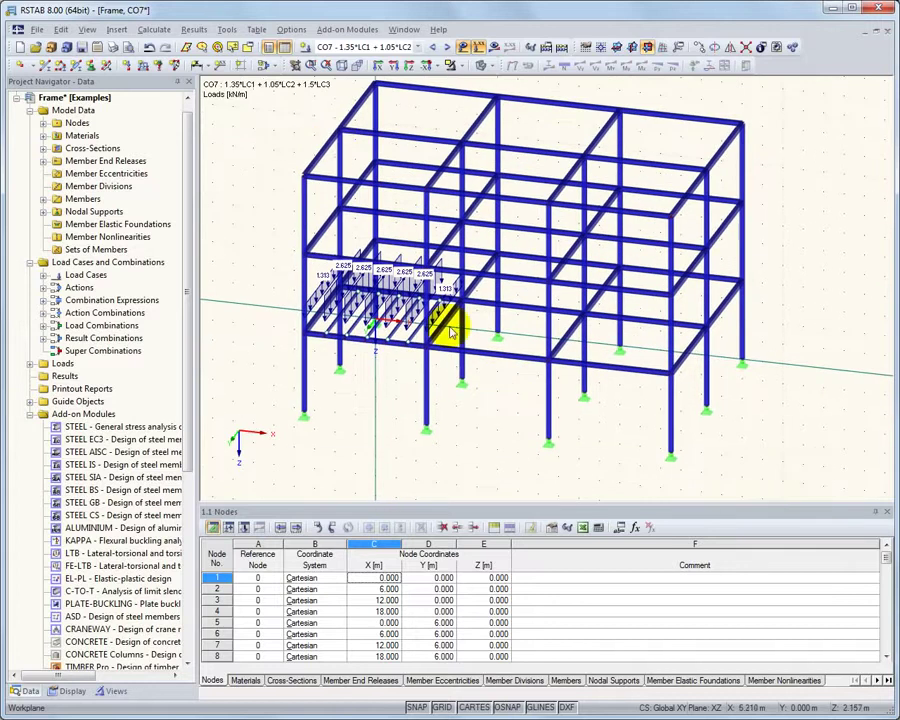
Step: Special-select all members parallel to reference column member 26
{"action": "left_click", "coordinate": [247, 51]}
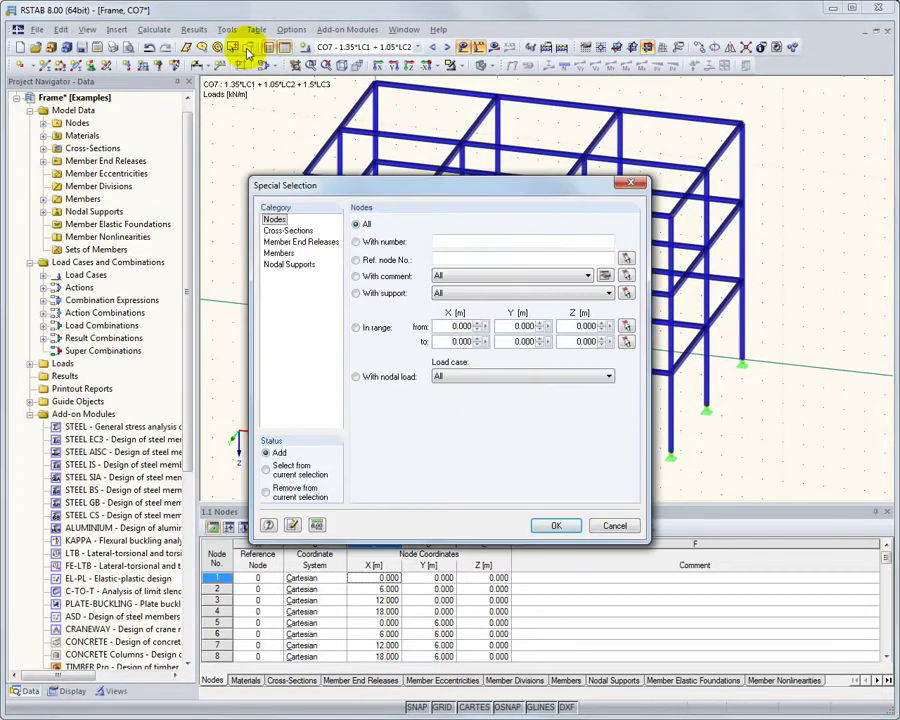
{"action": "left_click", "coordinate": [280, 253]}
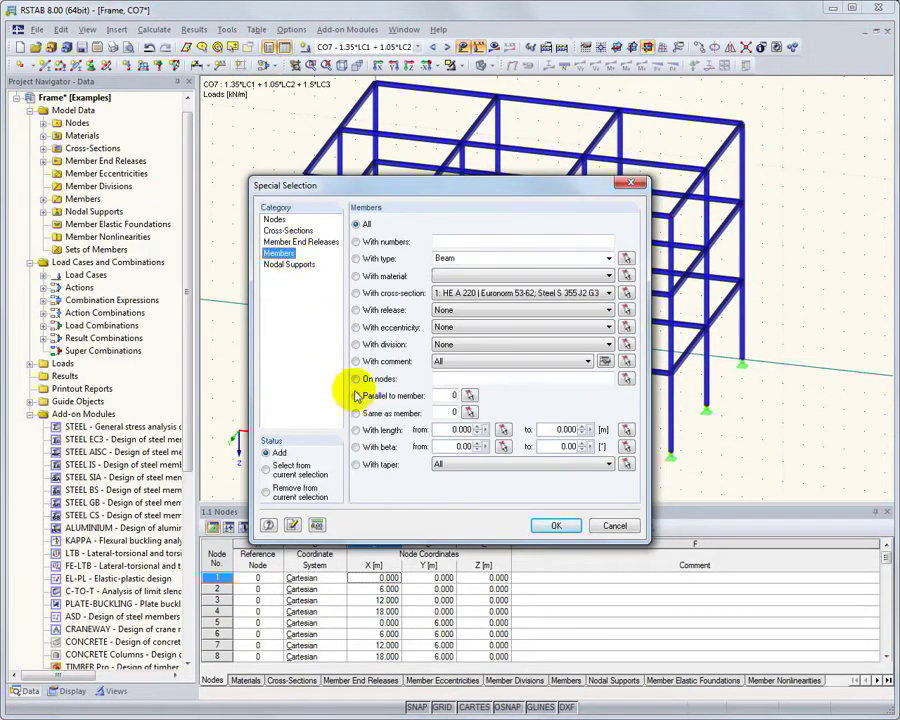
{"action": "left_click", "coordinate": [356, 396]}
{"action": "left_click", "coordinate": [470, 396]}
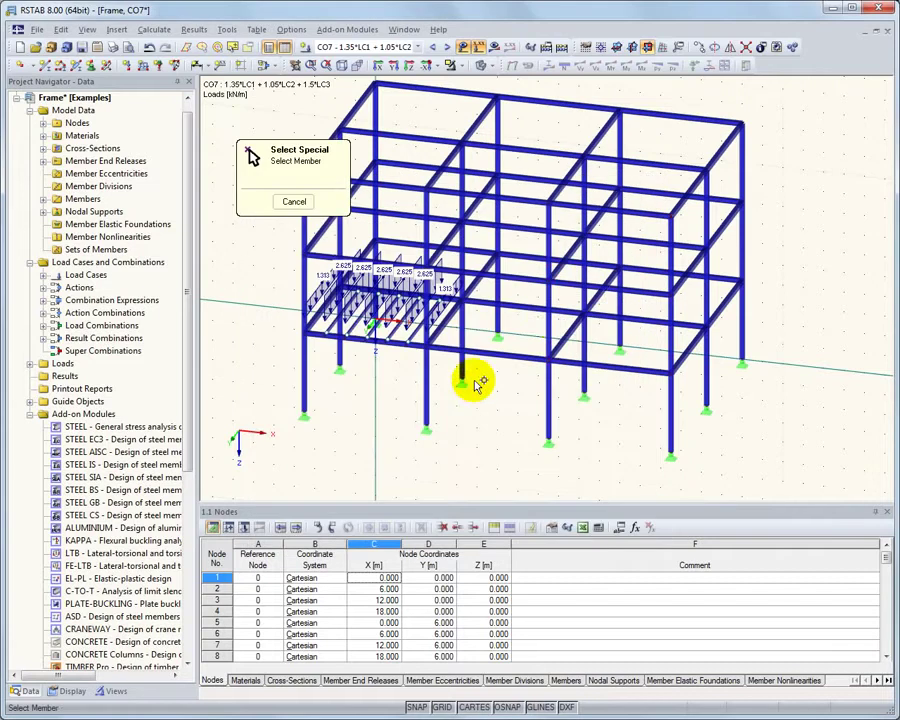
{"action": "left_click", "coordinate": [547, 317]}
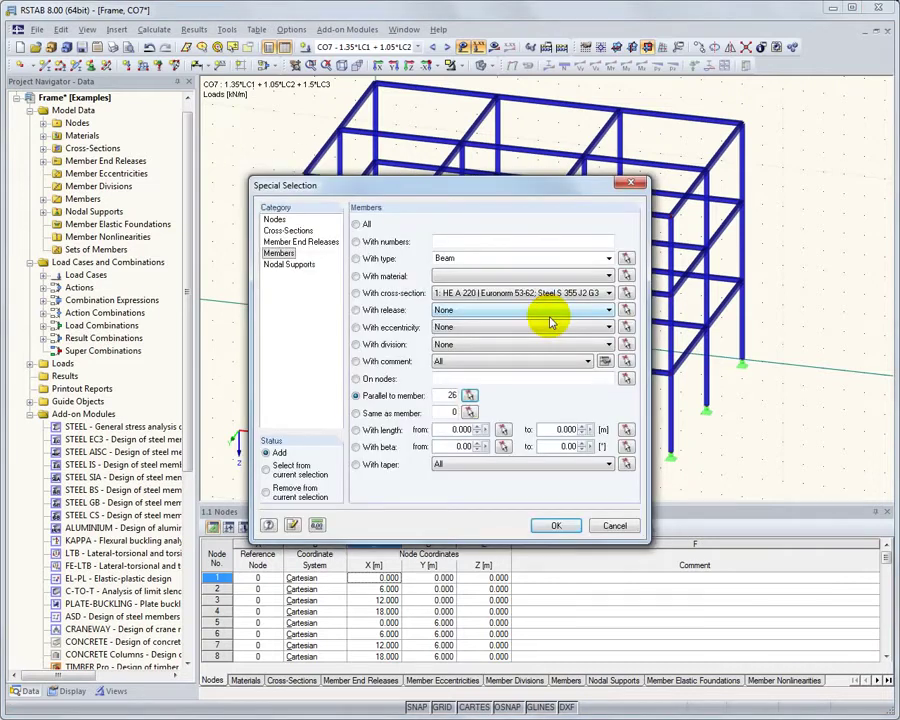
{"action": "left_click", "coordinate": [556, 525]}
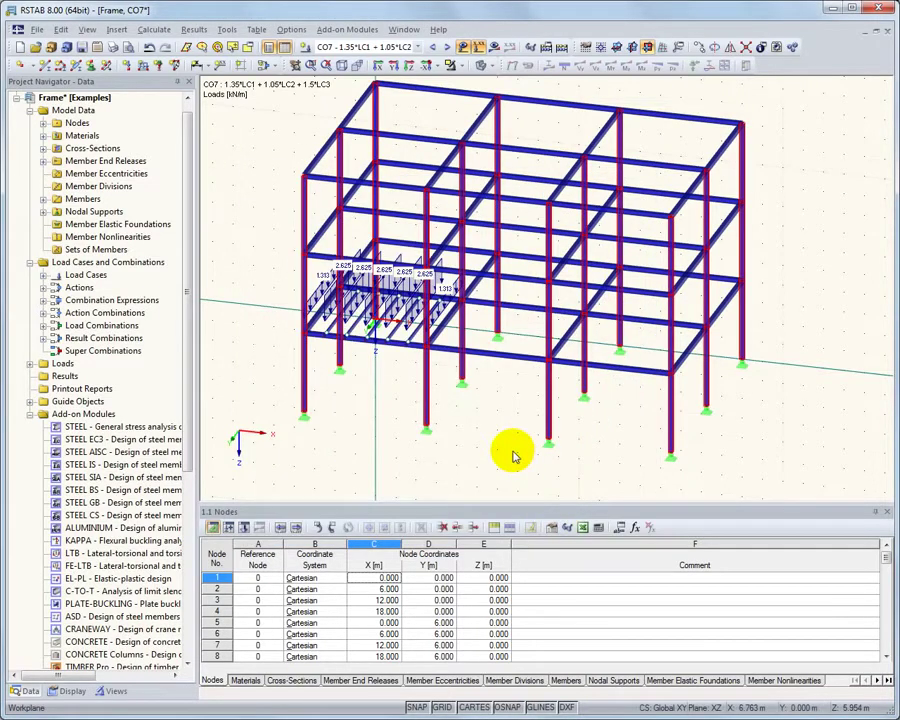
Step: Show only the selected columns and edit all of them together
{"action": "left_click", "coordinate": [451, 65]}
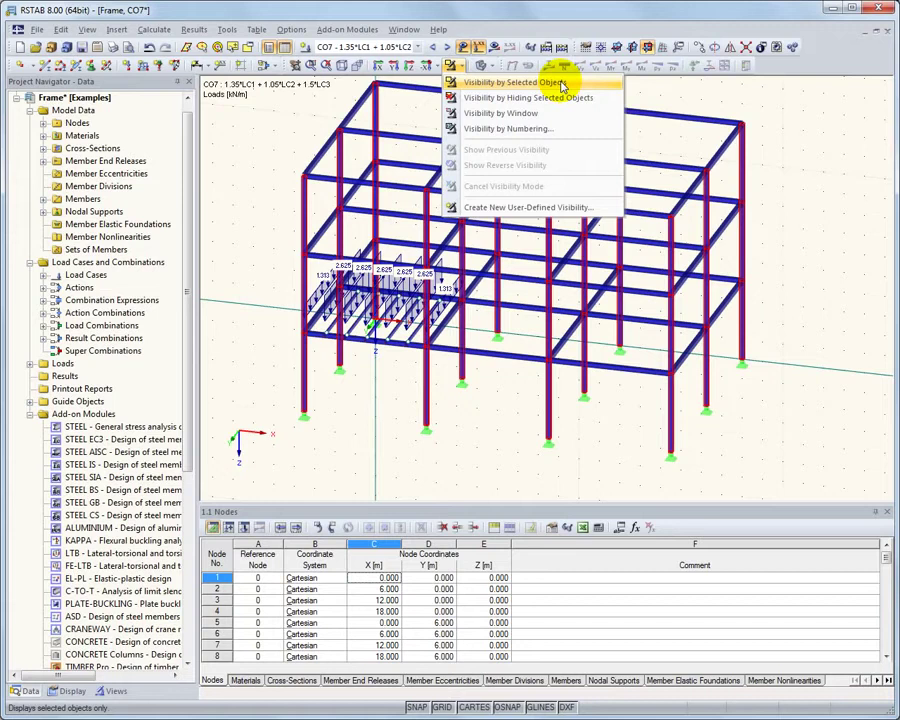
{"action": "left_click", "coordinate": [561, 86]}
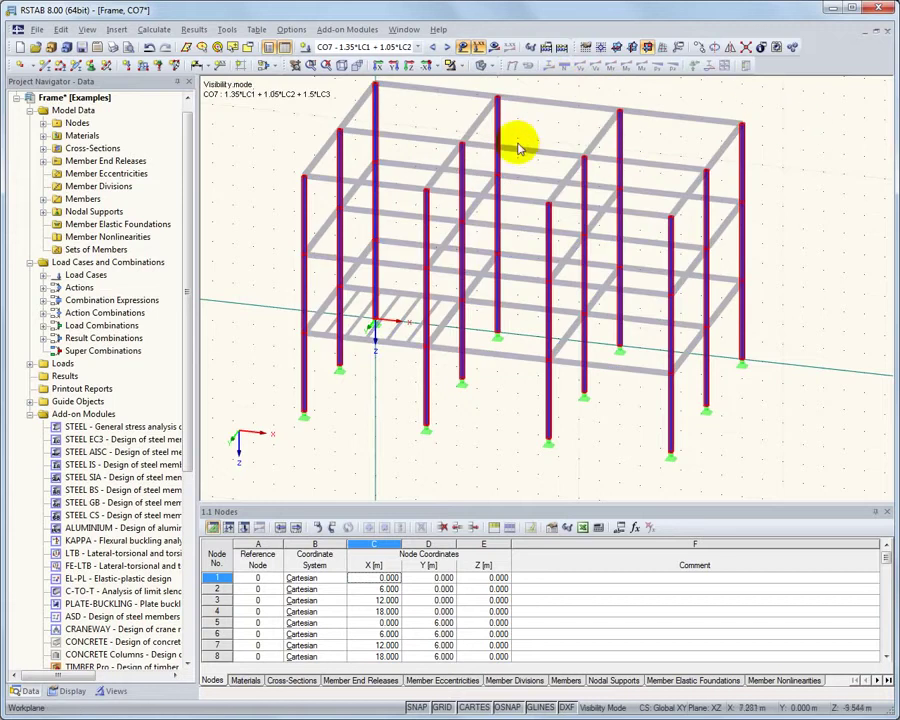
{"action": "right_click", "coordinate": [498, 106]}
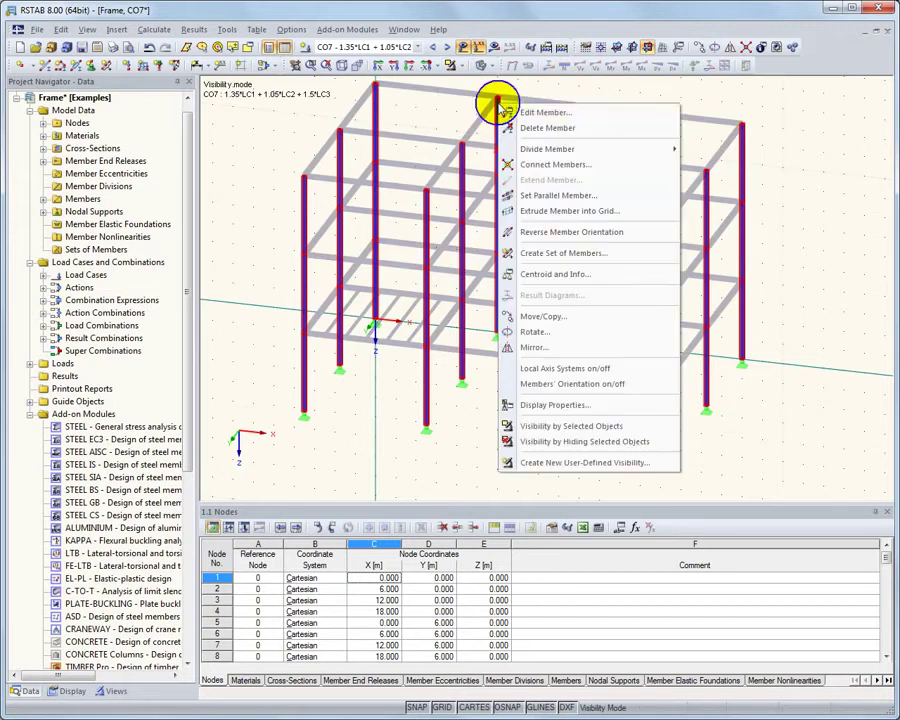
{"action": "left_click", "coordinate": [600, 114]}
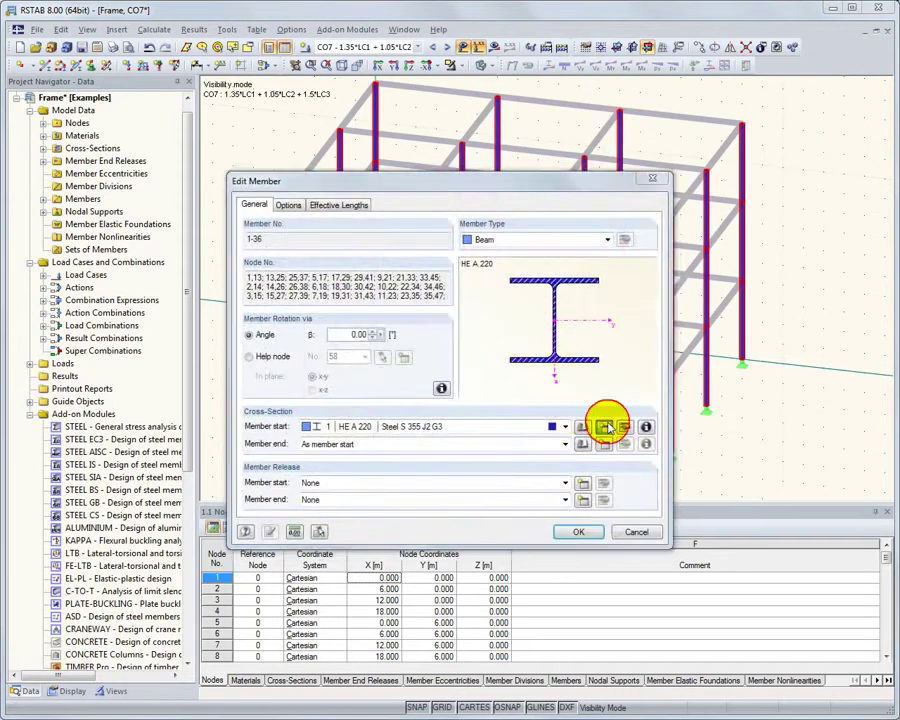
Step: Assign a new EN HE B 240 cross-section from the library to all 36 columns
{"action": "left_click", "coordinate": [603, 426]}
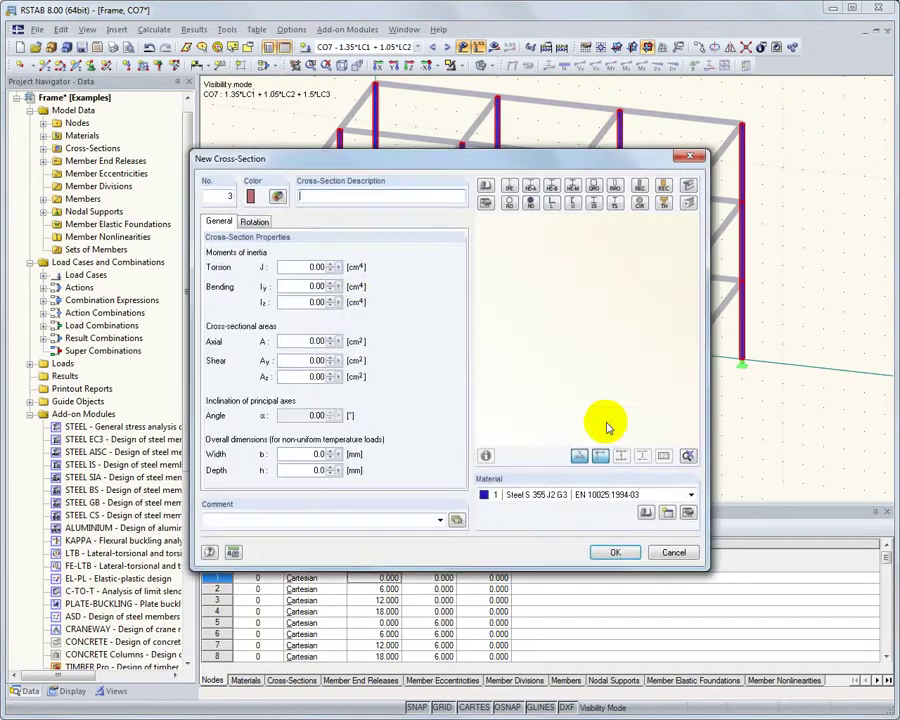
{"action": "left_click", "coordinate": [541, 204]}
{"action": "left_click", "coordinate": [190, 356]}
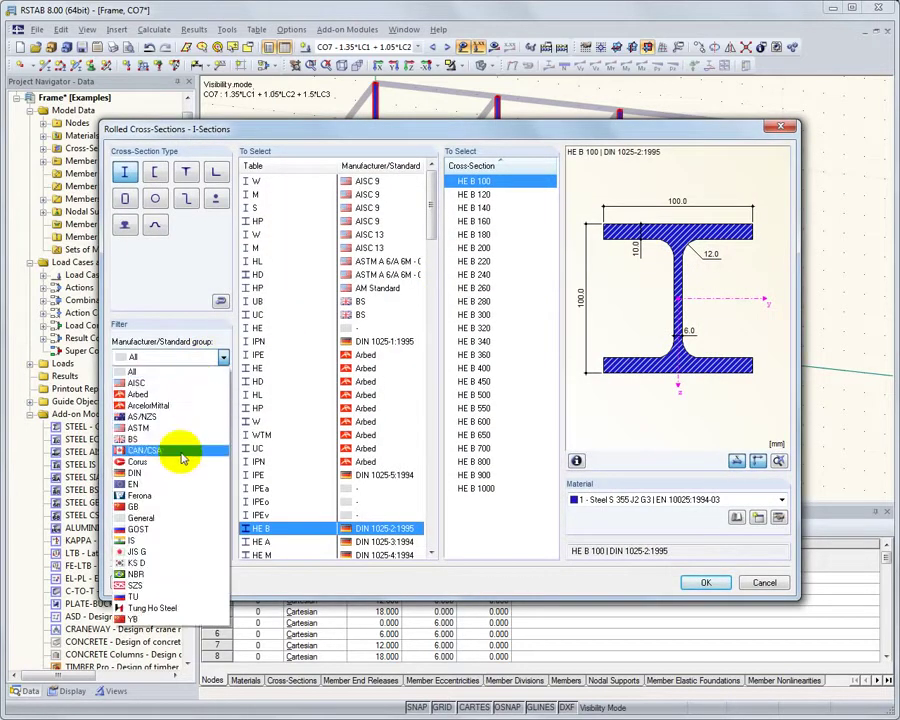
{"action": "left_click", "coordinate": [176, 483]}
{"action": "left_click", "coordinate": [262, 248]}
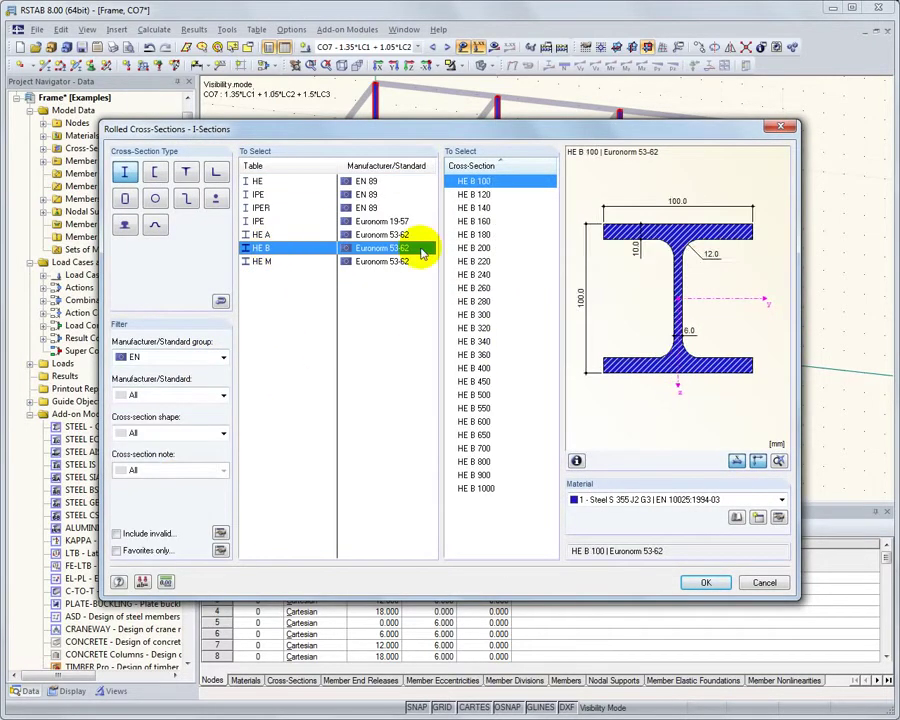
{"action": "left_click", "coordinate": [474, 274]}
{"action": "left_click", "coordinate": [706, 582]}
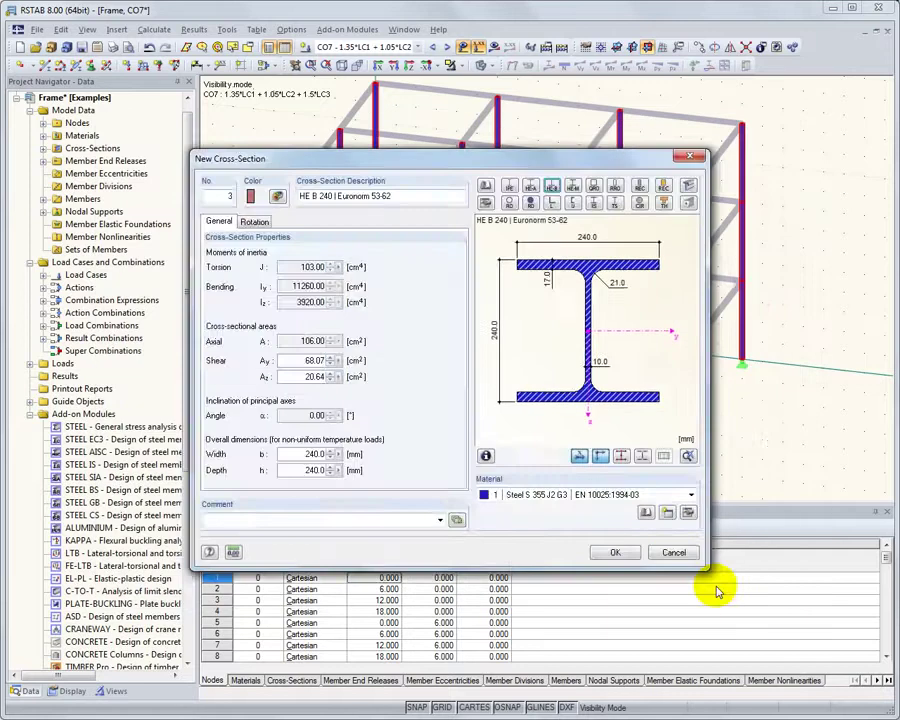
{"action": "left_click", "coordinate": [615, 551]}
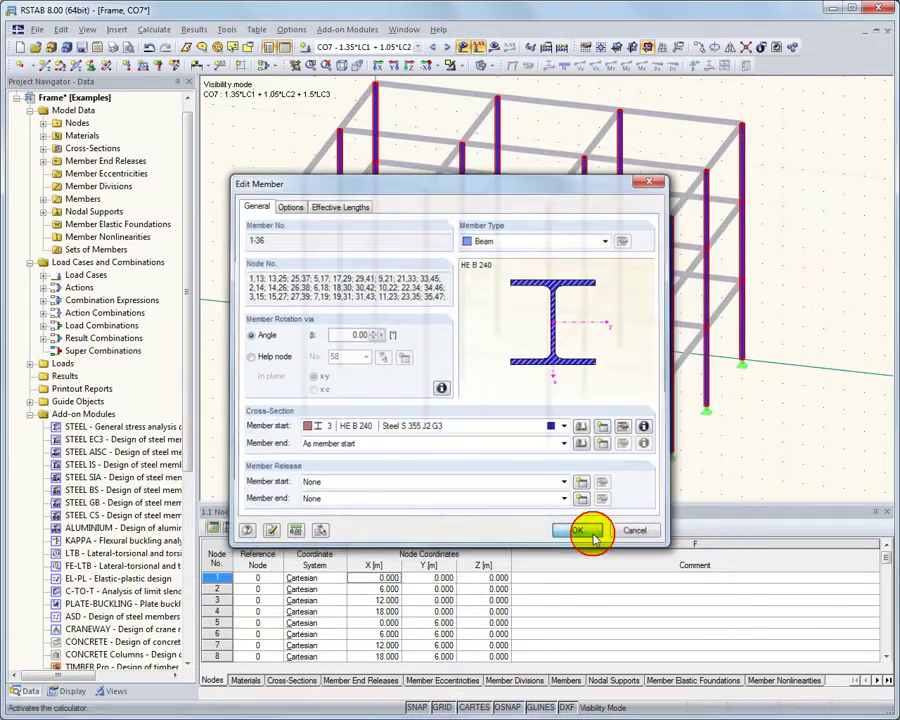
{"action": "left_click", "coordinate": [593, 534]}
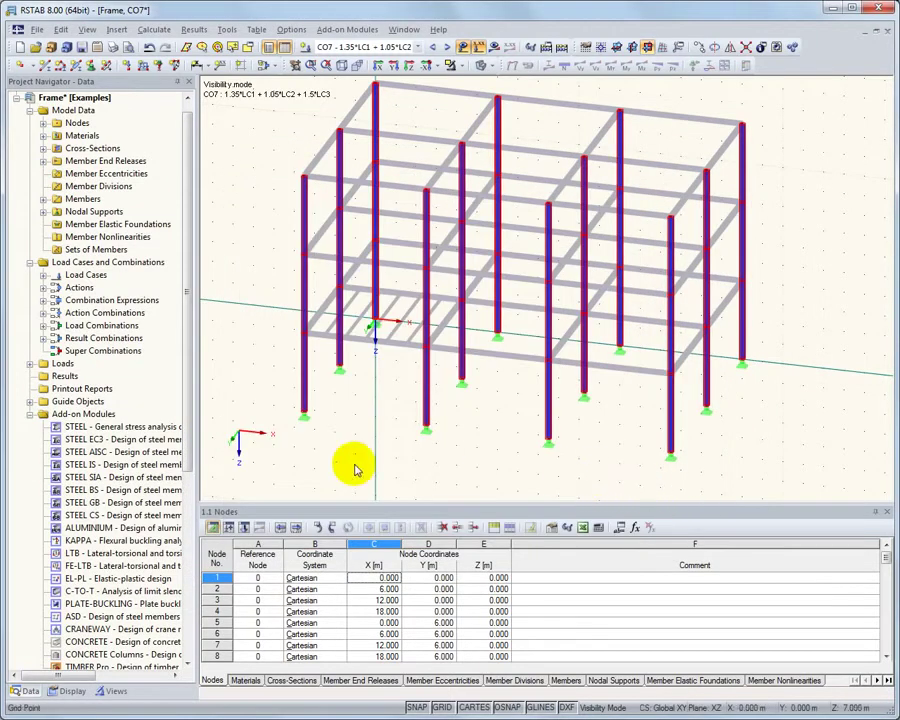
Step: Create a user-defined view named 'Columns' in the Project Navigator's Views
{"action": "left_click", "coordinate": [112, 692]}
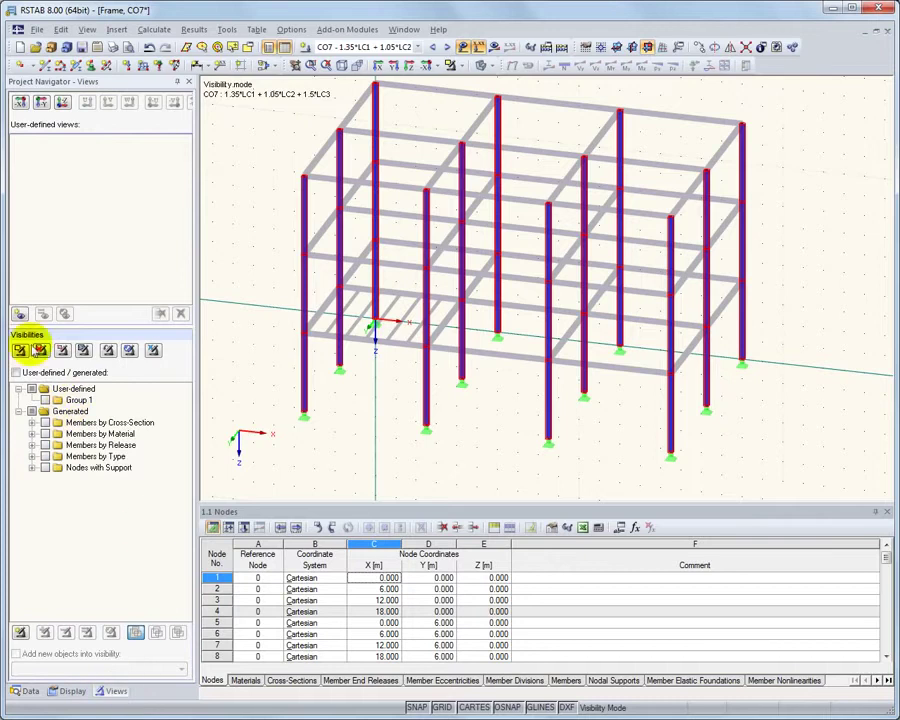
{"action": "left_click", "coordinate": [19, 315]}
{"action": "type", "text": "Columns"}
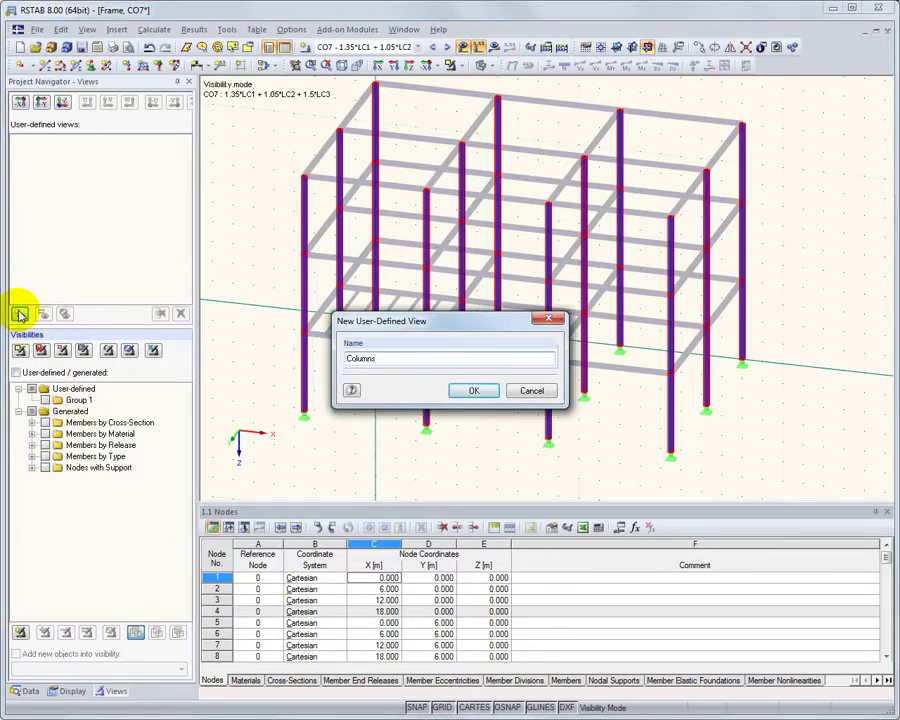
{"action": "left_click", "coordinate": [486, 391]}
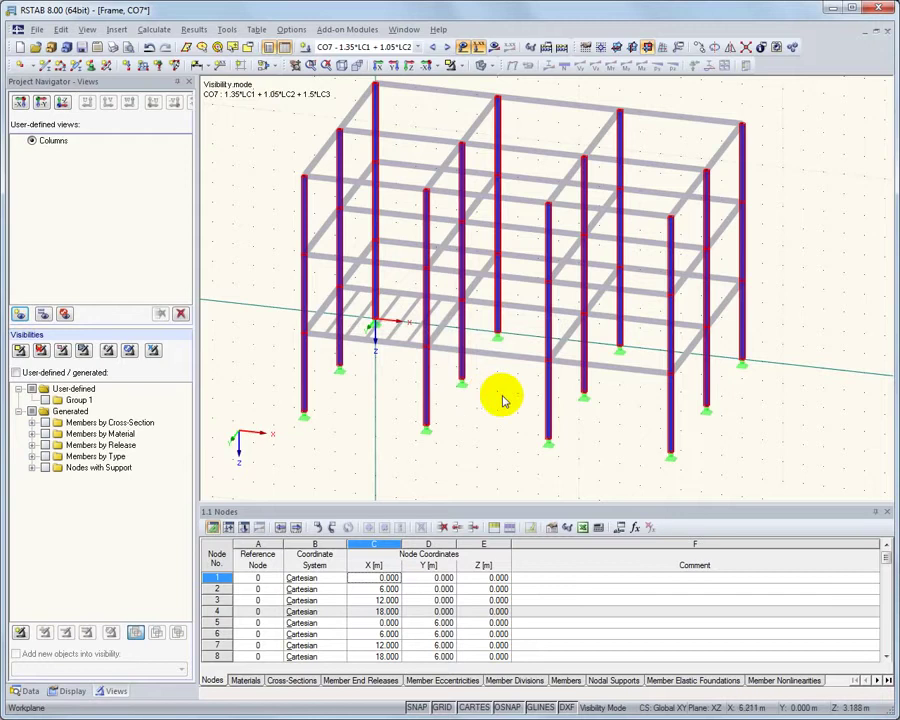
Step: Show the whole frame and select all IPE 160 platform beams by cross-section
{"action": "left_click", "coordinate": [461, 66]}
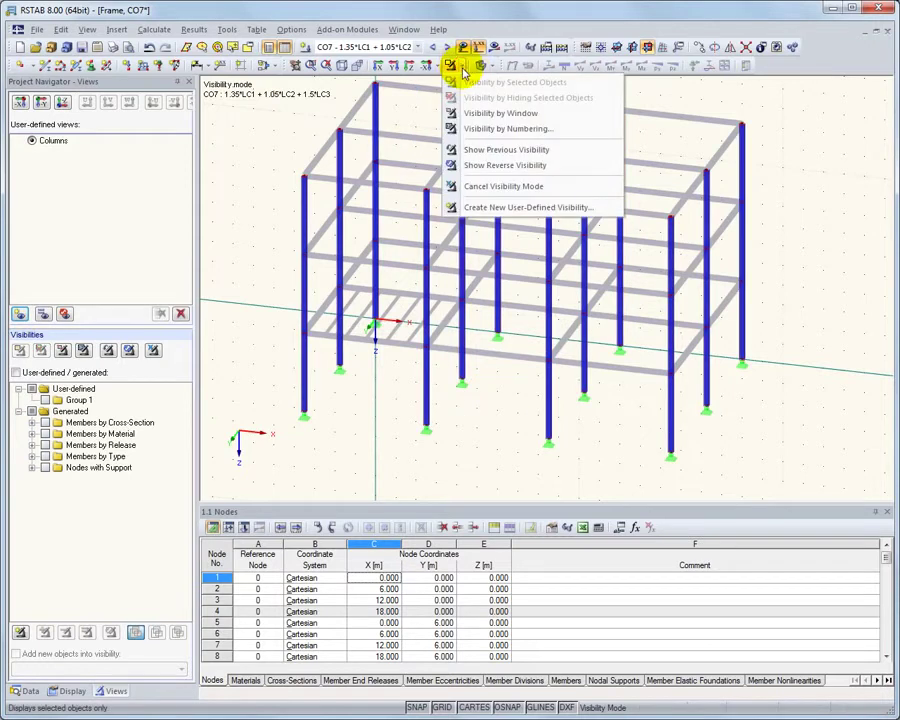
{"action": "left_click", "coordinate": [500, 186]}
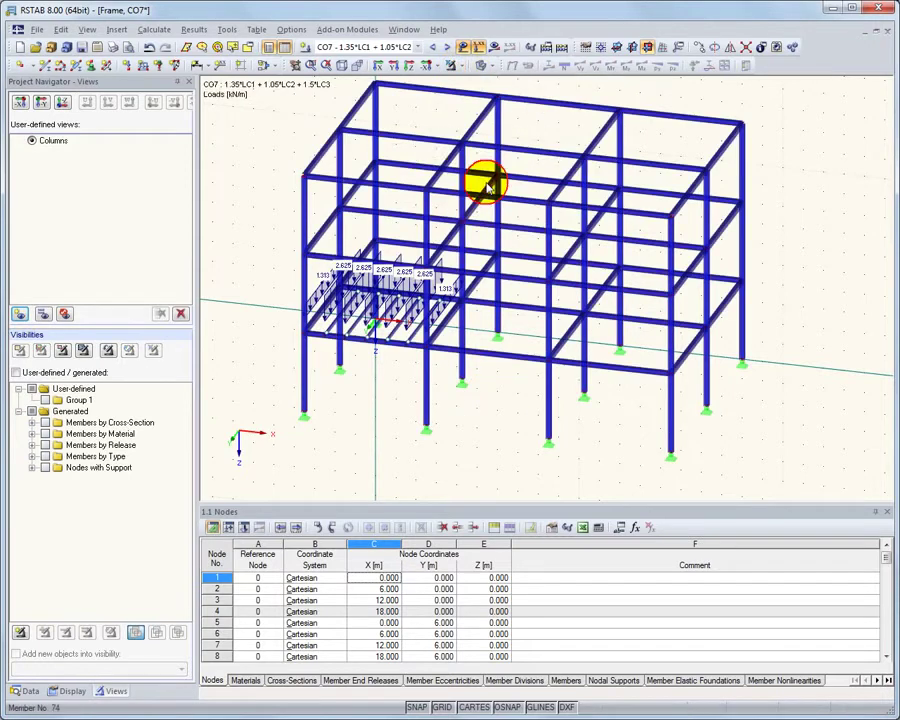
{"action": "left_click", "coordinate": [251, 48]}
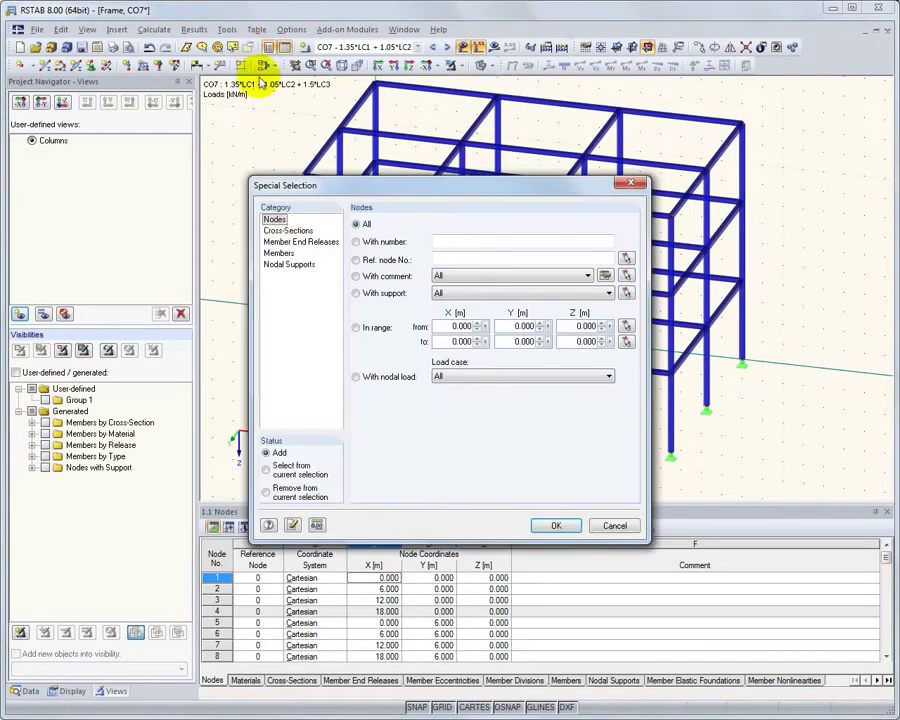
{"action": "left_click", "coordinate": [284, 231]}
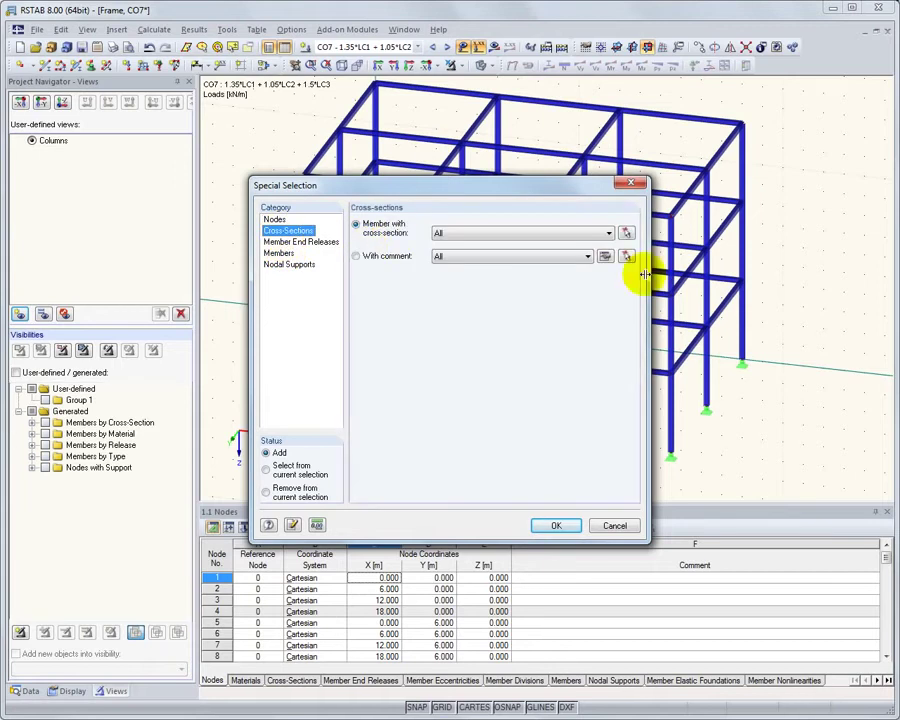
{"action": "left_click", "coordinate": [626, 233]}
{"action": "left_click", "coordinate": [325, 322]}
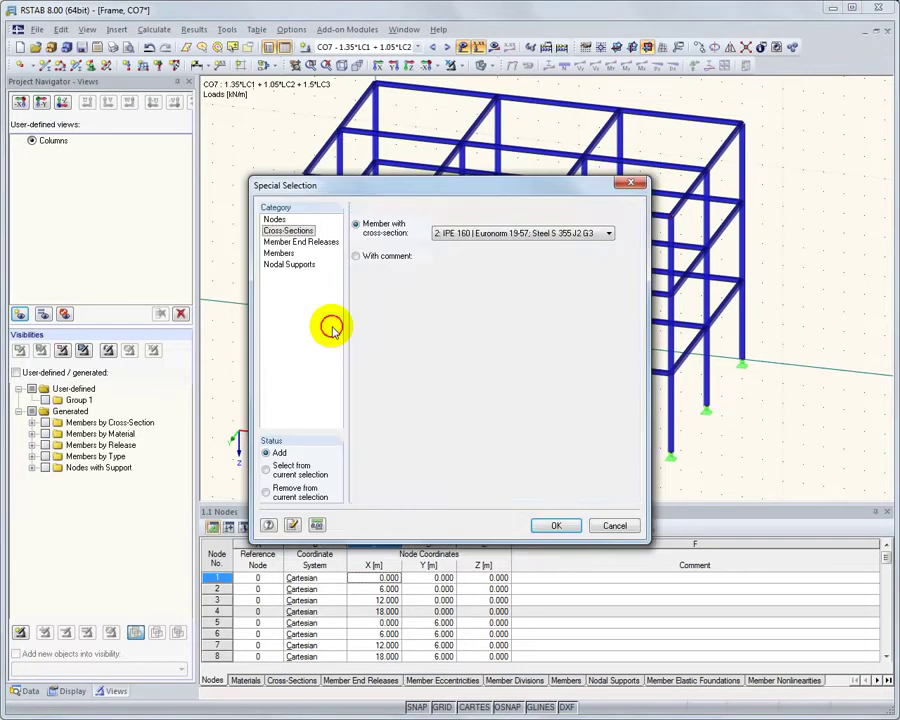
{"action": "left_click", "coordinate": [549, 528]}
Step: Zoom and pan to centre the selected platform beams
{"action": "scroll", "coordinate": [362, 310], "scroll_direction": "up", "scroll_amount": 2}
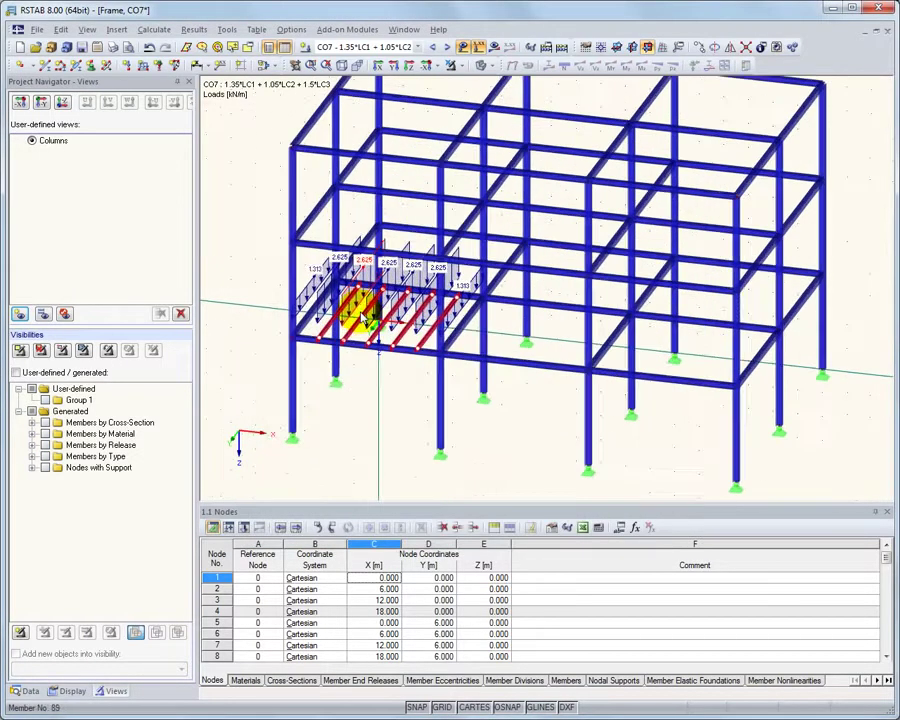
{"action": "scroll", "coordinate": [367, 287], "scroll_direction": "up", "scroll_amount": 2}
{"action": "scroll", "coordinate": [297, 290], "scroll_direction": "up", "scroll_amount": 2}
{"action": "middle_click_drag", "start_coordinate": [297, 290], "coordinate": [393, 281]}
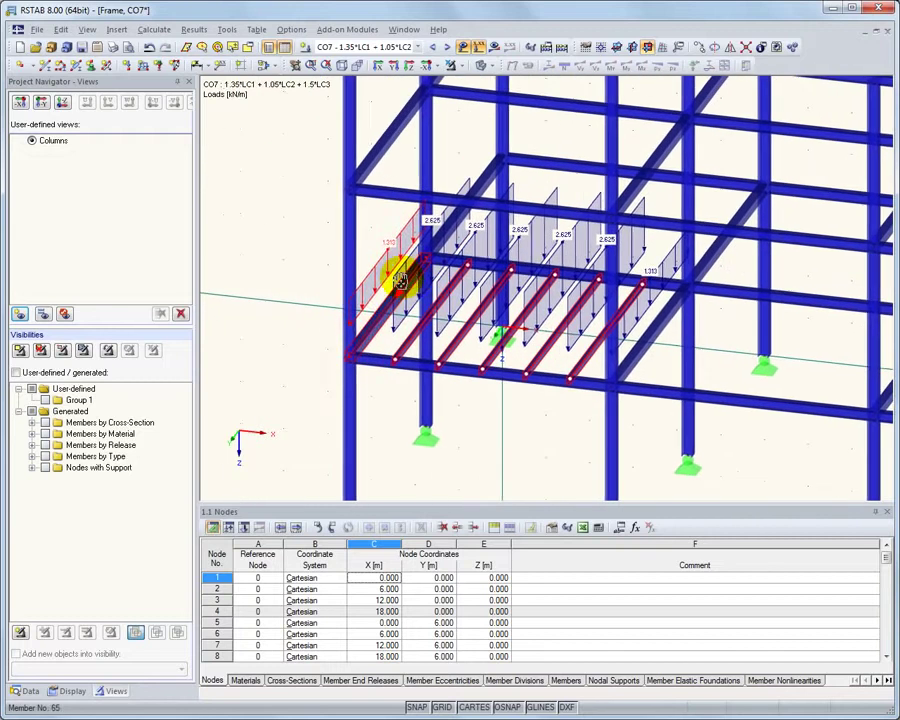
{"action": "left_click", "coordinate": [464, 48]}
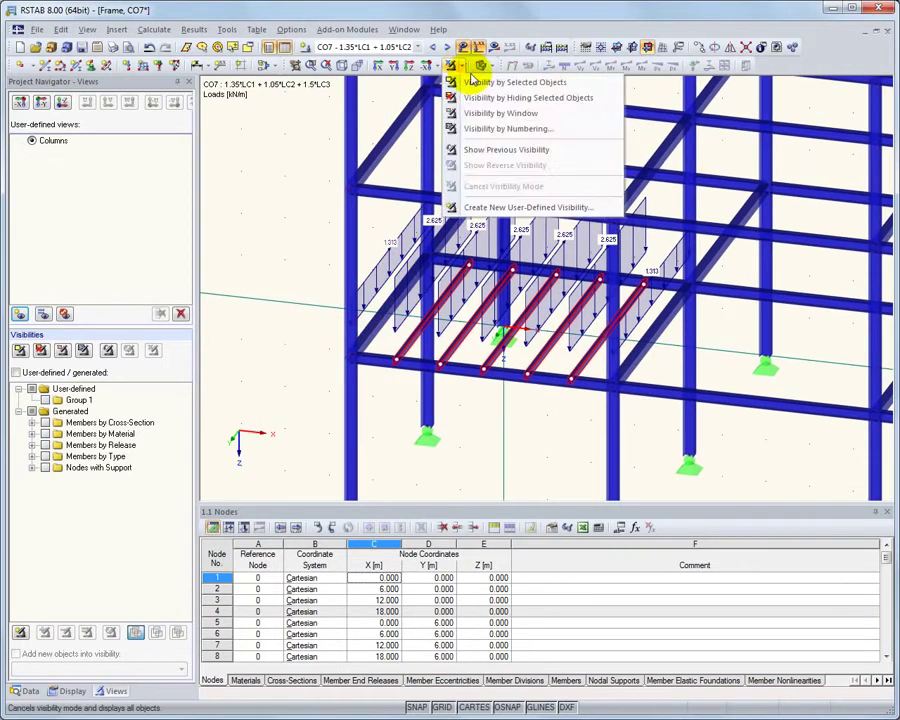
Step: Show only the platform beams and save them as user-defined view 'Platform'
{"action": "left_click", "coordinate": [474, 77]}
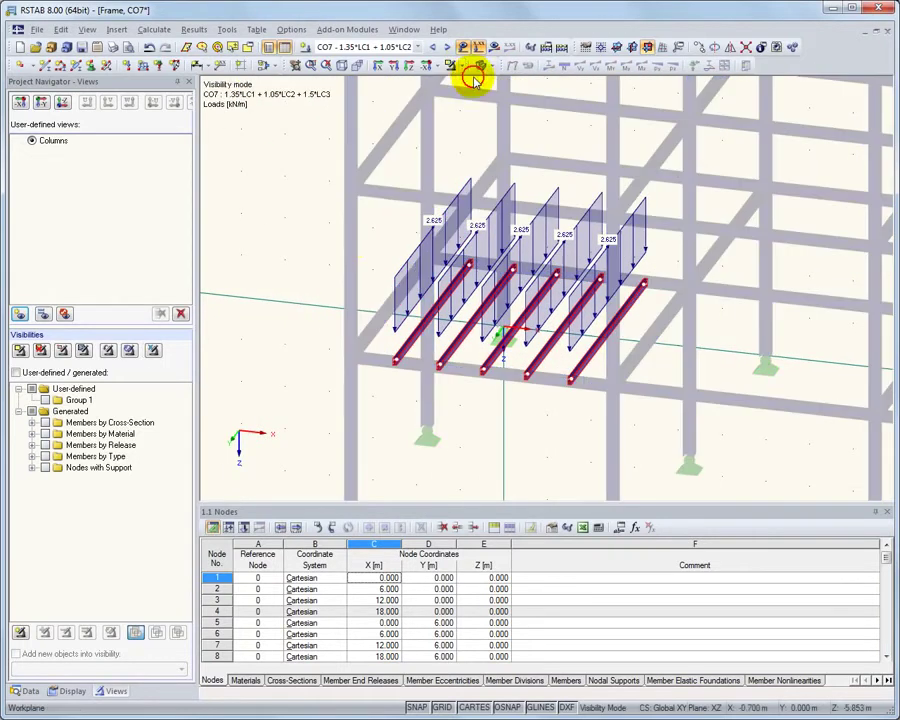
{"action": "left_click", "coordinate": [19, 314]}
{"action": "type", "text": "Platform"}
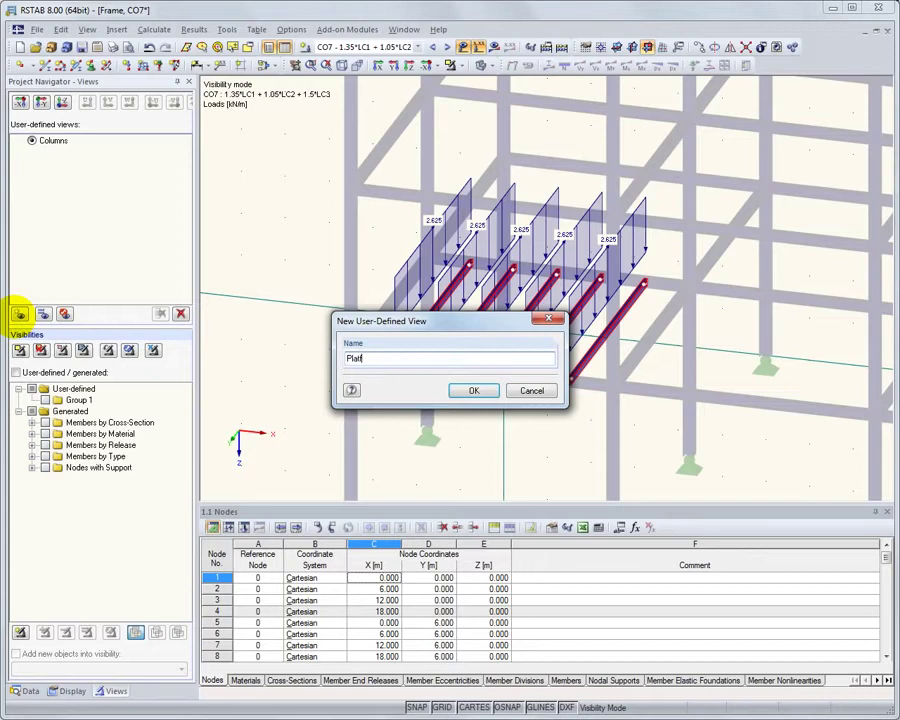
{"action": "left_click", "coordinate": [470, 389]}
Step: Clear the selection and switch between the saved Columns and Platform views
{"action": "left_click", "coordinate": [295, 267]}
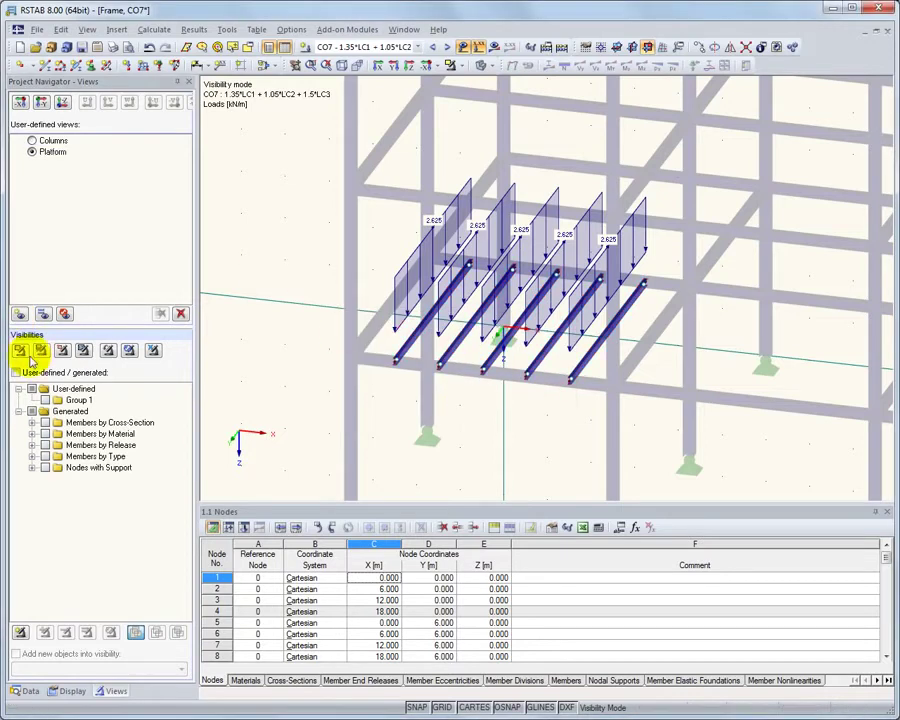
{"action": "left_click", "coordinate": [32, 141]}
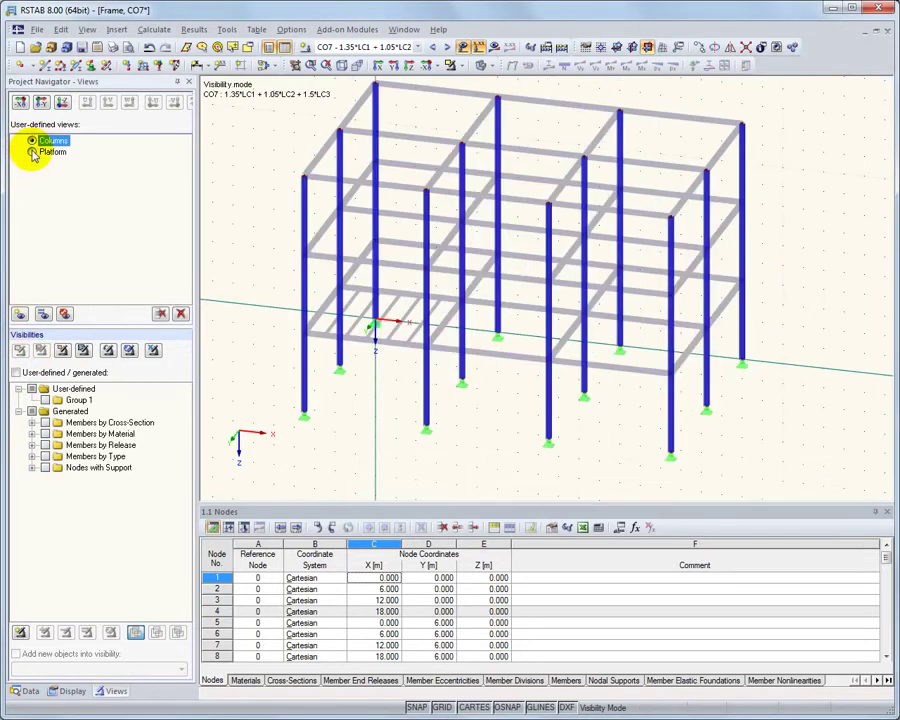
{"action": "left_click", "coordinate": [33, 152]}
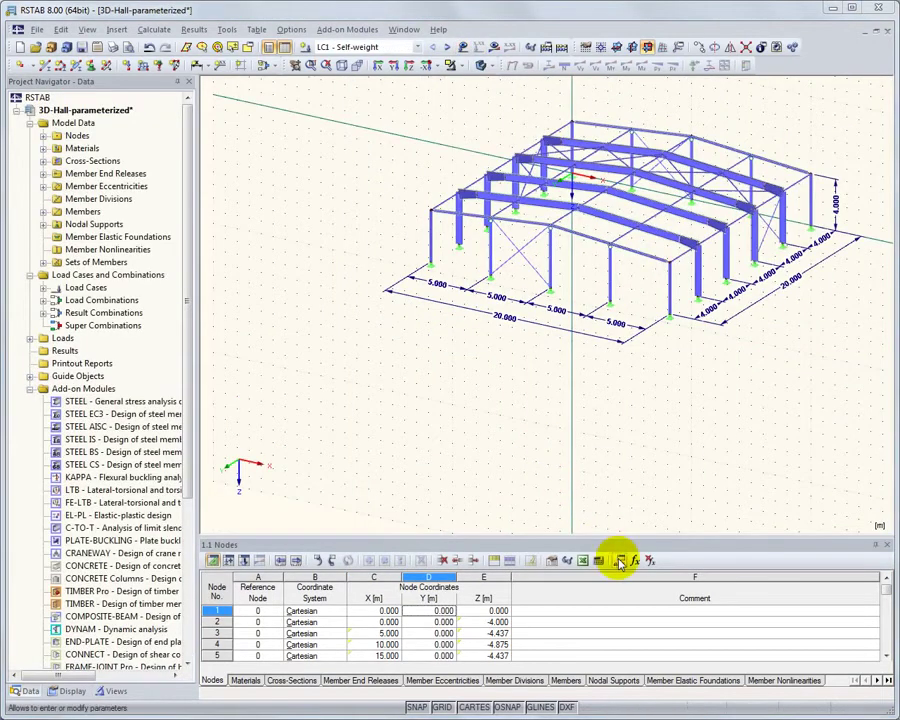
Step: Set FrameSpacing 5, GableColumnS 5.5 and EavesHeight 5, applying each to the hall
{"action": "left_click", "coordinate": [620, 562]}
{"action": "double_click", "coordinate": [230, 471]}
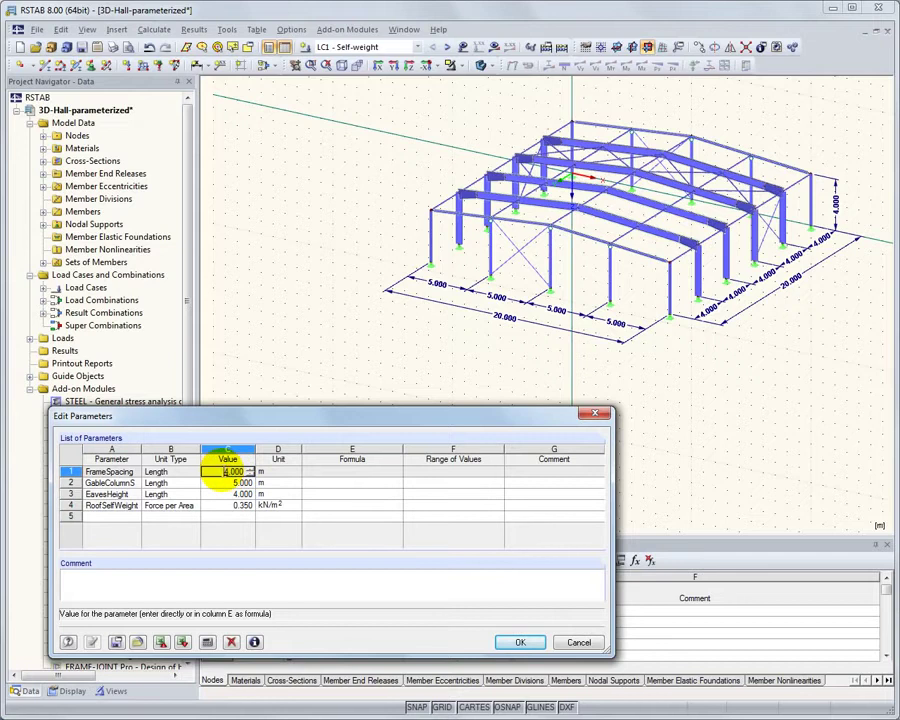
{"action": "key", "text": "Return"}
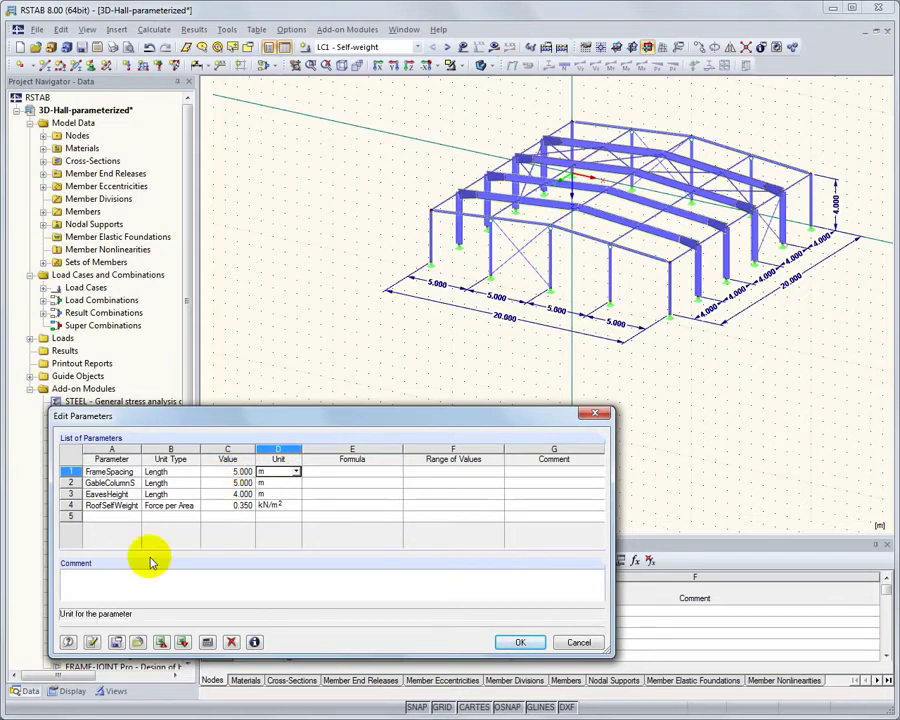
{"action": "left_click", "coordinate": [90, 643]}
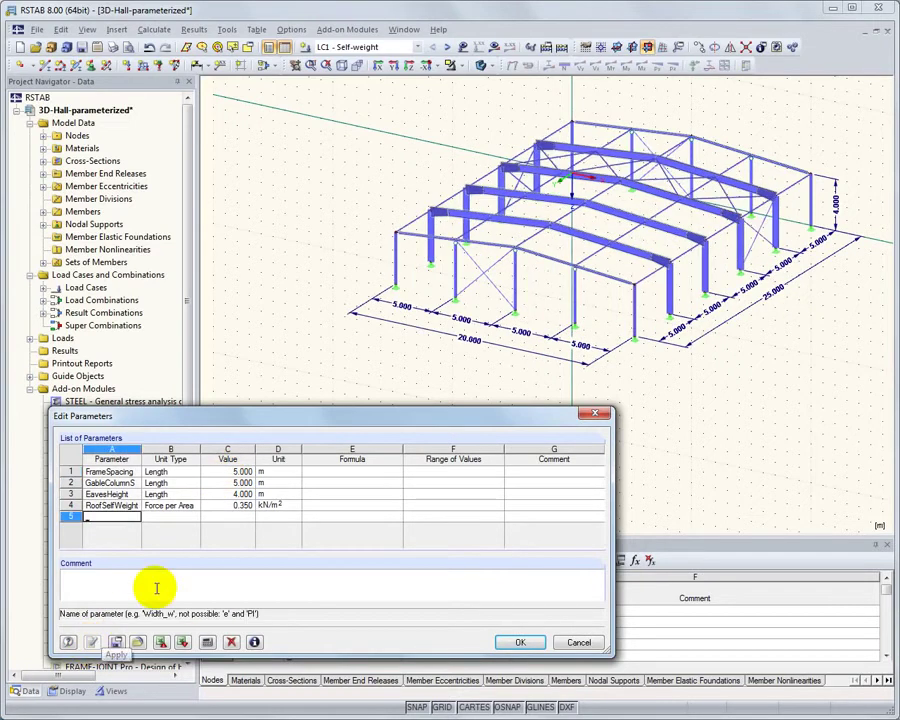
{"action": "double_click", "coordinate": [218, 484]}
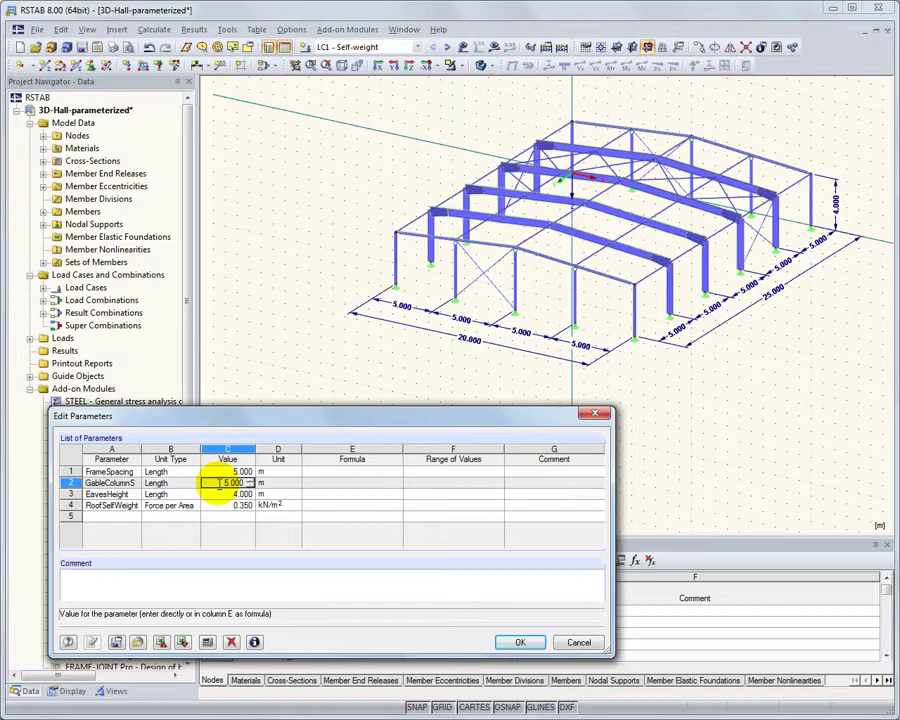
{"action": "type", "text": "5.500"}
{"action": "key", "text": "Return"}
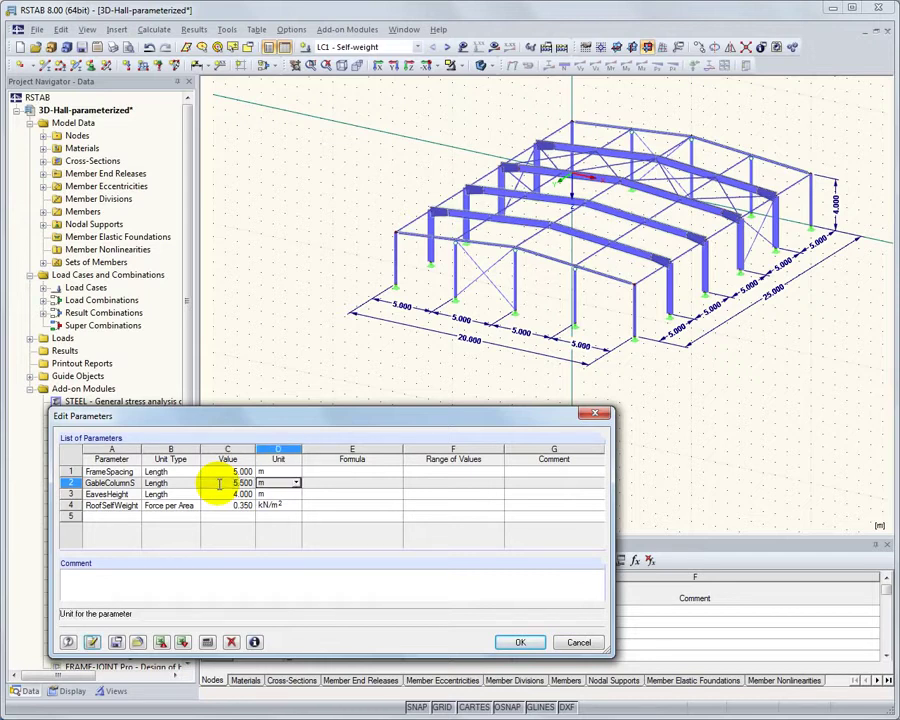
{"action": "left_click", "coordinate": [90, 643]}
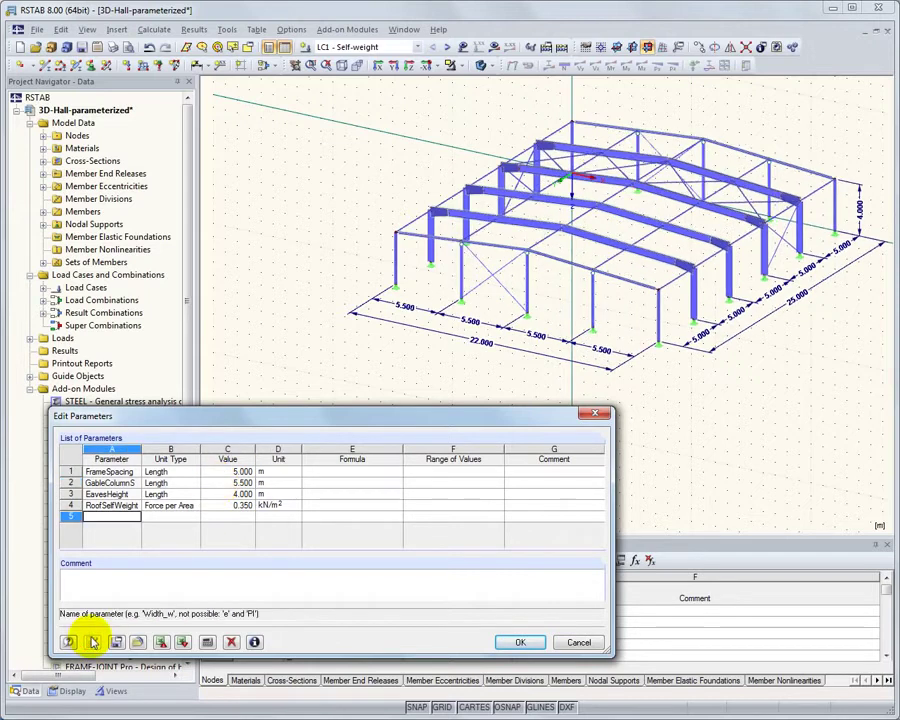
{"action": "double_click", "coordinate": [218, 494]}
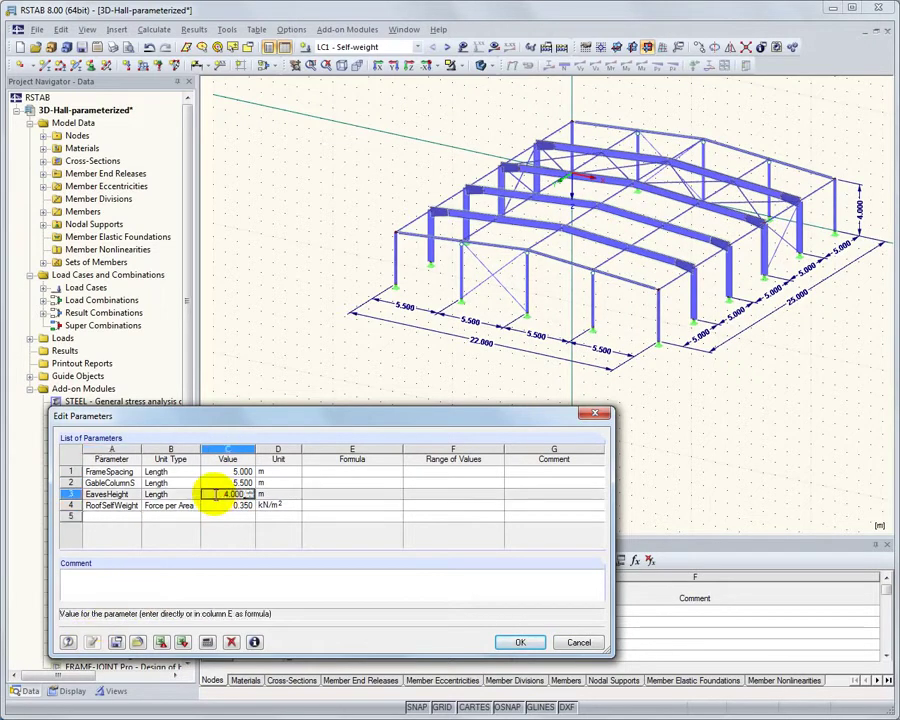
{"action": "type", "text": "5.000"}
{"action": "key", "text": "Return"}
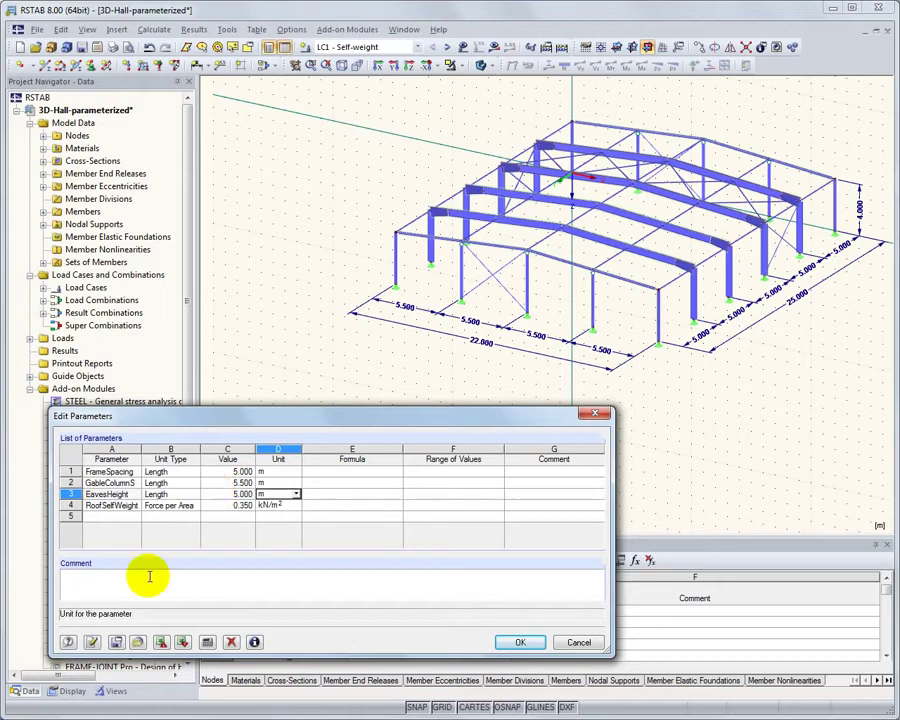
{"action": "left_click", "coordinate": [92, 643]}
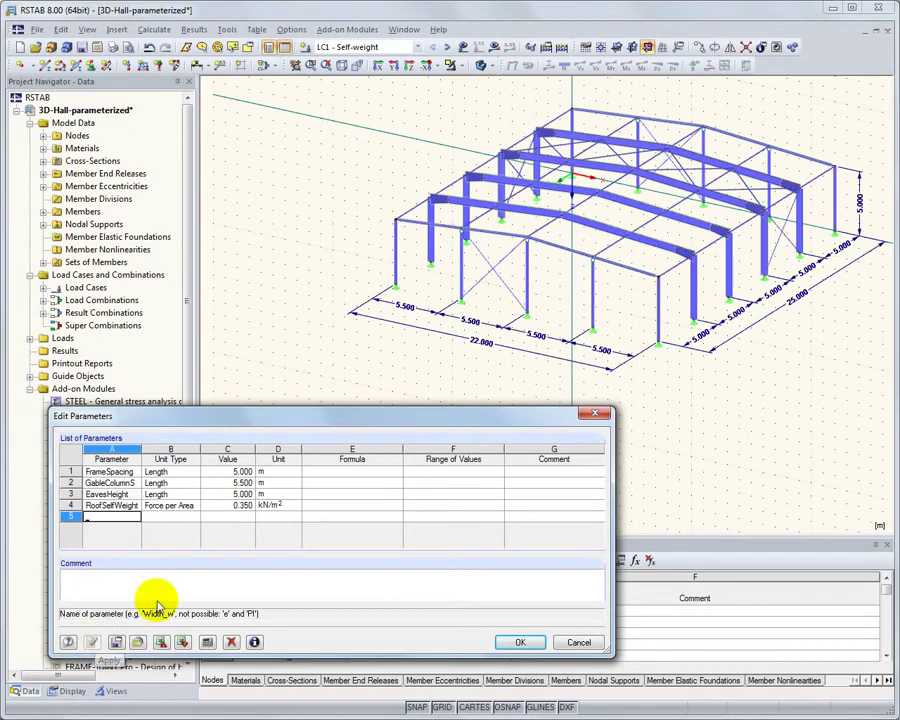
Step: Show loads on a wireframe model and set RoofSelfWeight to 0.5 kN/m²
{"action": "left_click", "coordinate": [462, 47]}
{"action": "left_click", "coordinate": [495, 68]}
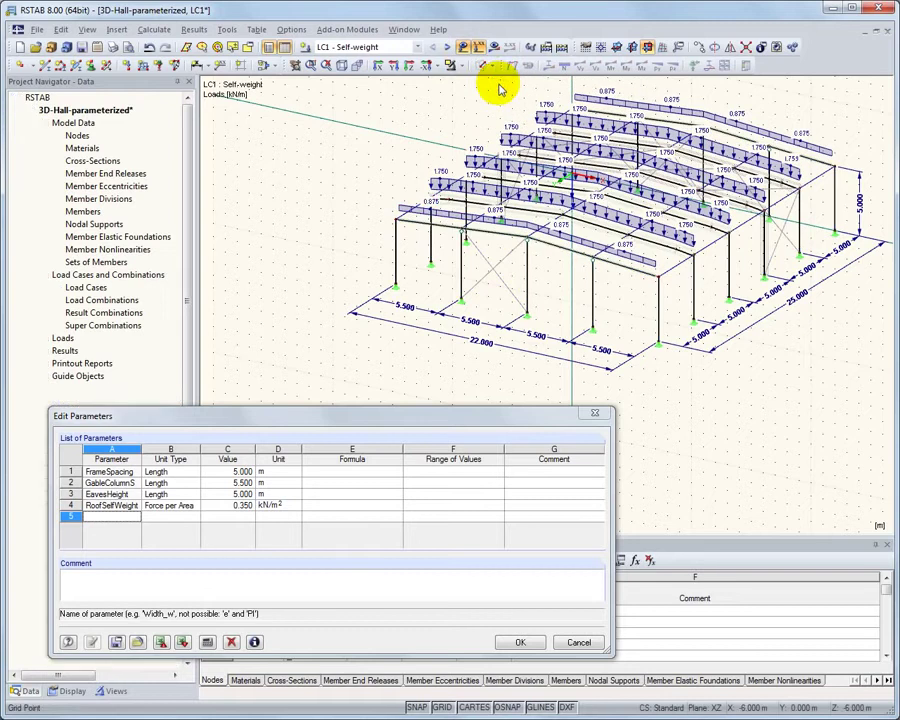
{"action": "left_click", "coordinate": [225, 505]}
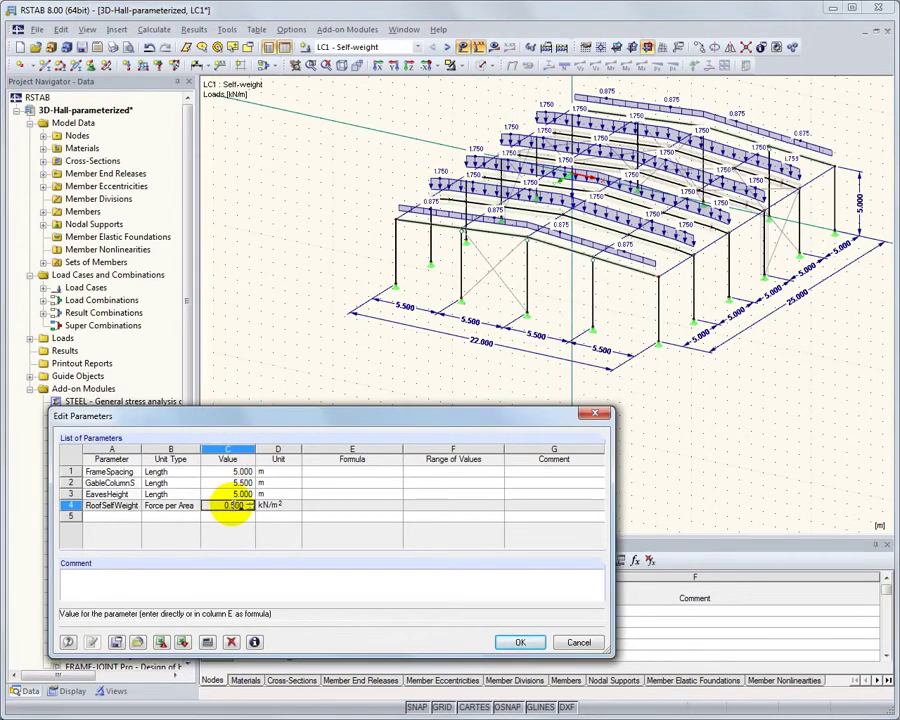
{"action": "type", "text": "0.5"}
{"action": "key", "text": "Return"}
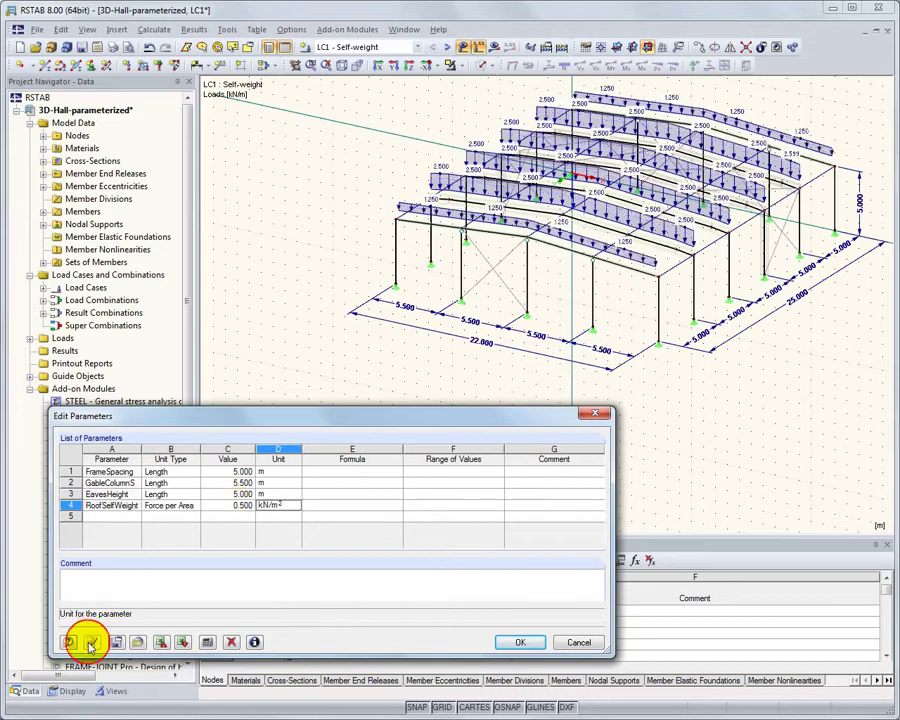
{"action": "key", "text": "Return"}
Step: Change FrameSpacing to 6 m and apply the parameters to the hall
{"action": "left_click", "coordinate": [222, 471]}
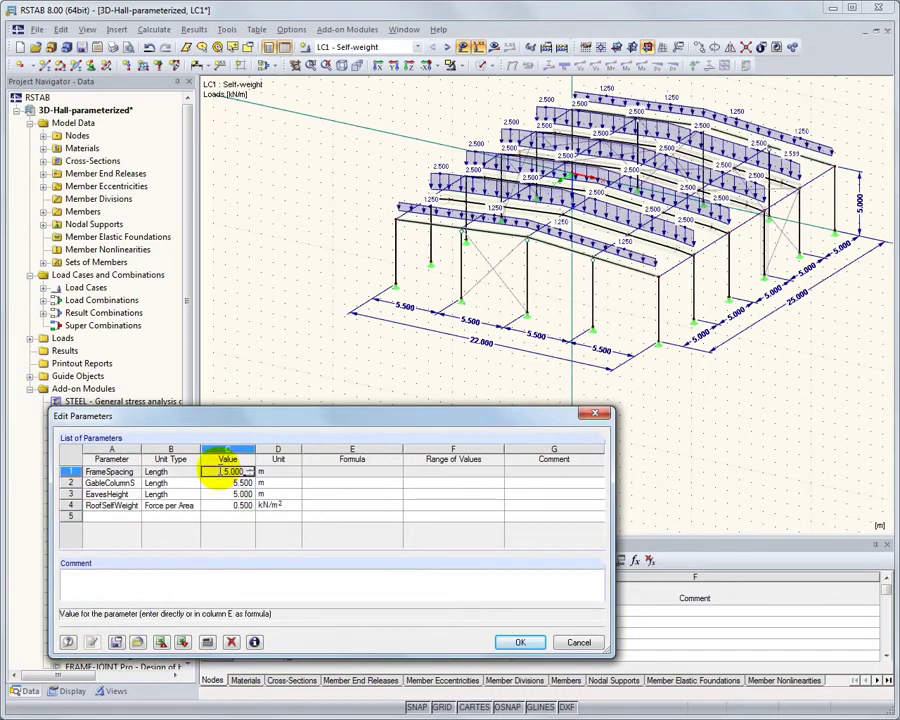
{"action": "type", "text": "6"}
{"action": "key", "text": "Return"}
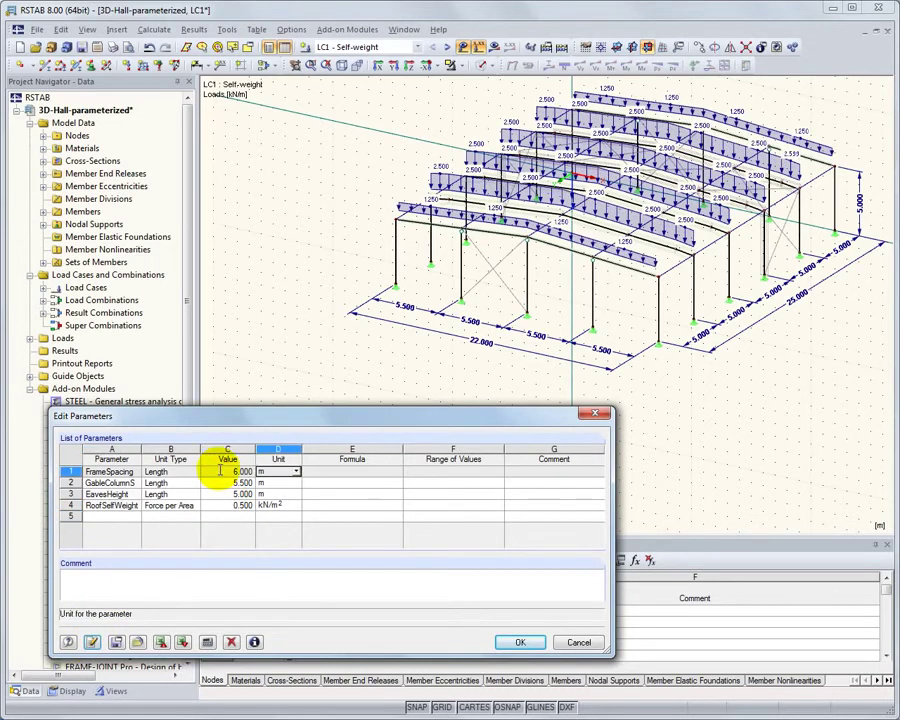
{"action": "key", "text": "Return"}
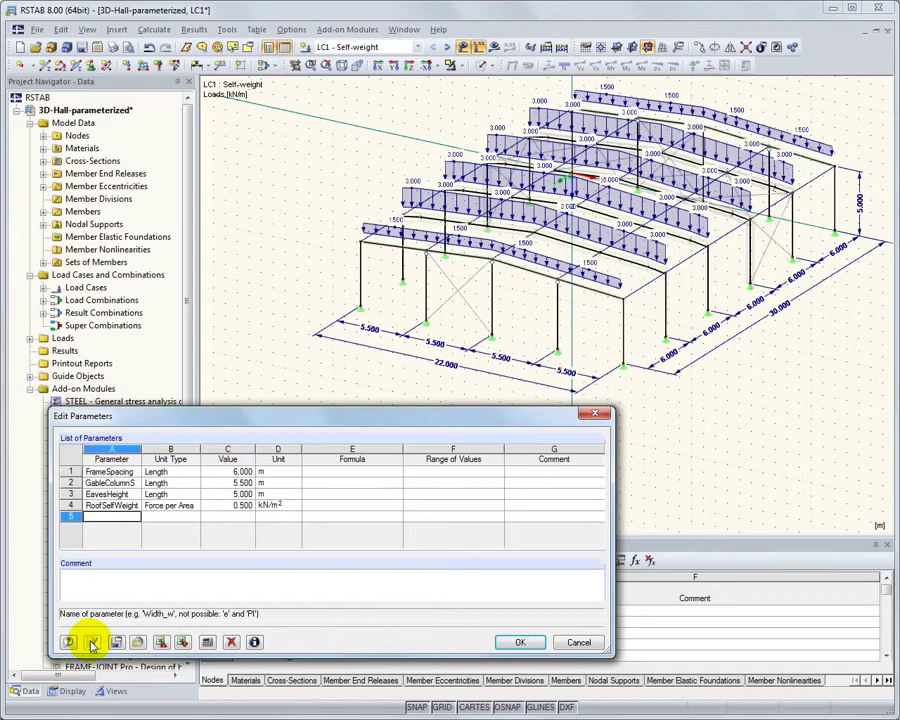
{"action": "left_click", "coordinate": [92, 643]}
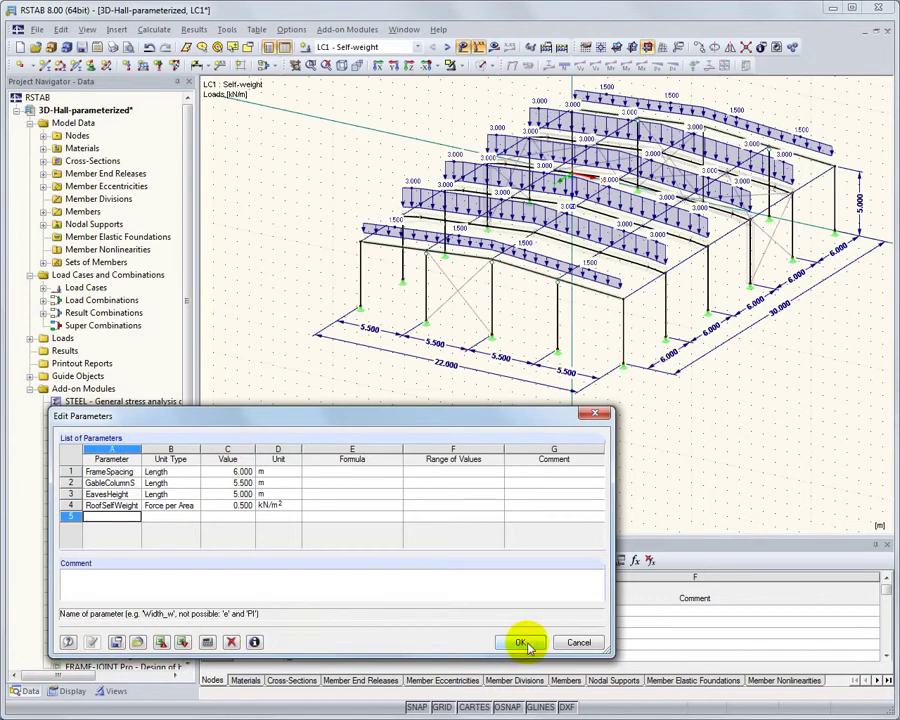